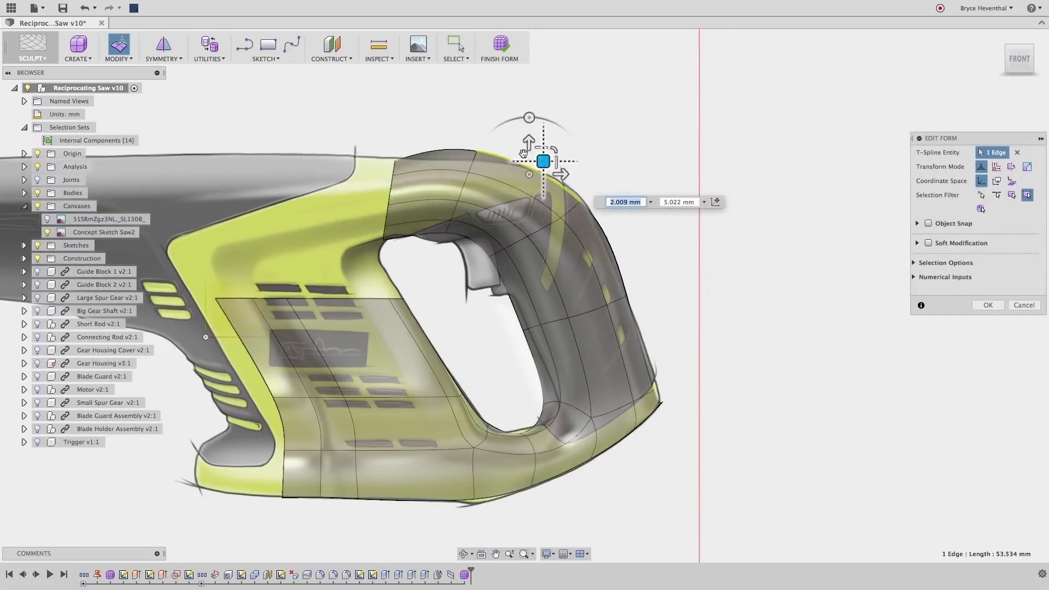
Drag the handle's top vertex and side edges, then shift the ridge edge loop sideways.
drag(478, 145, 577, 175)
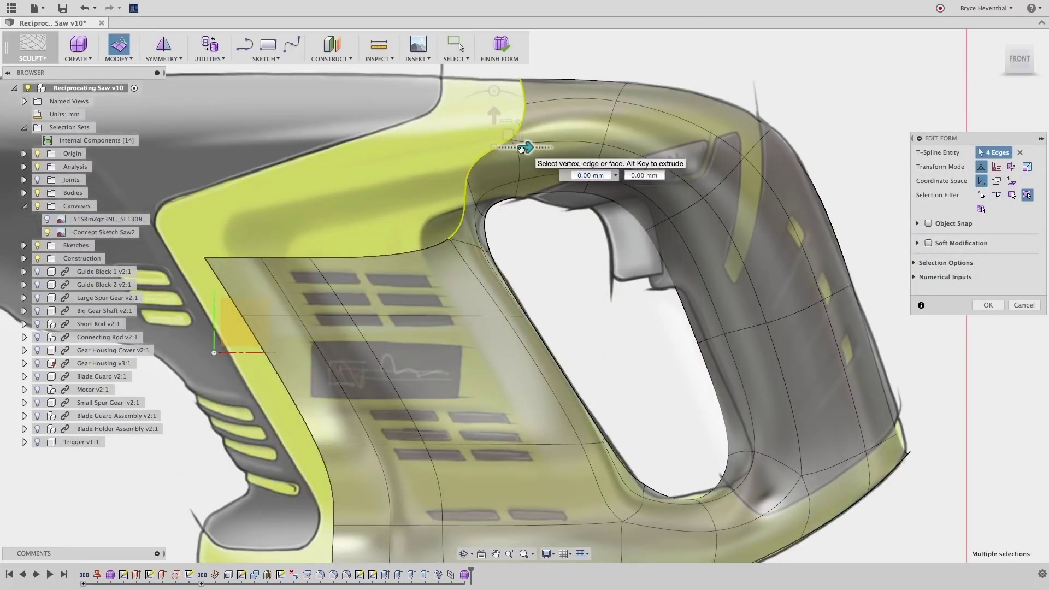
drag(519, 146, 210, 141)
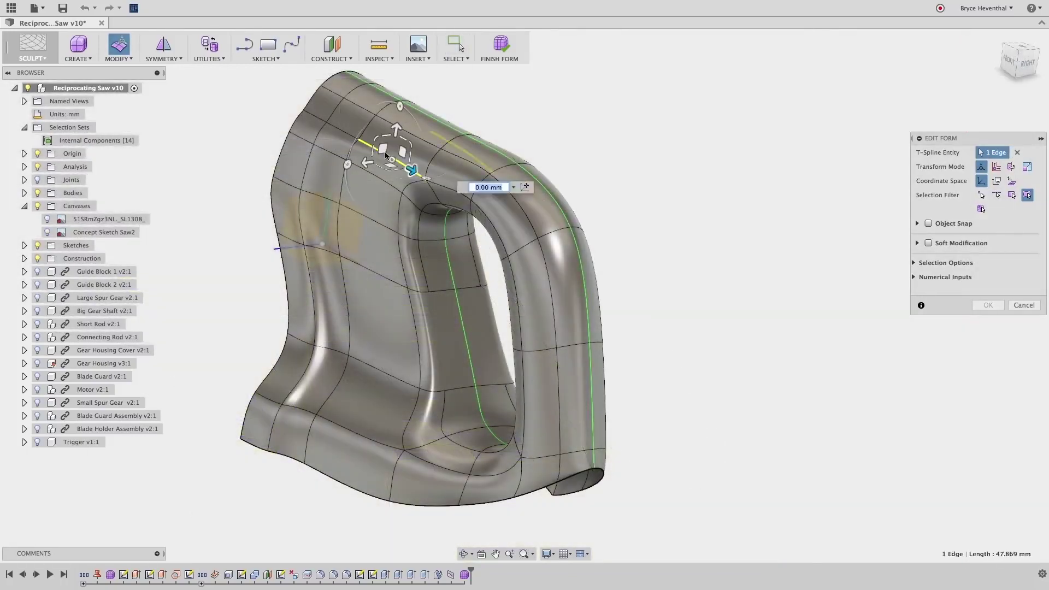
double_click(386, 156)
drag(340, 105, 351, 106)
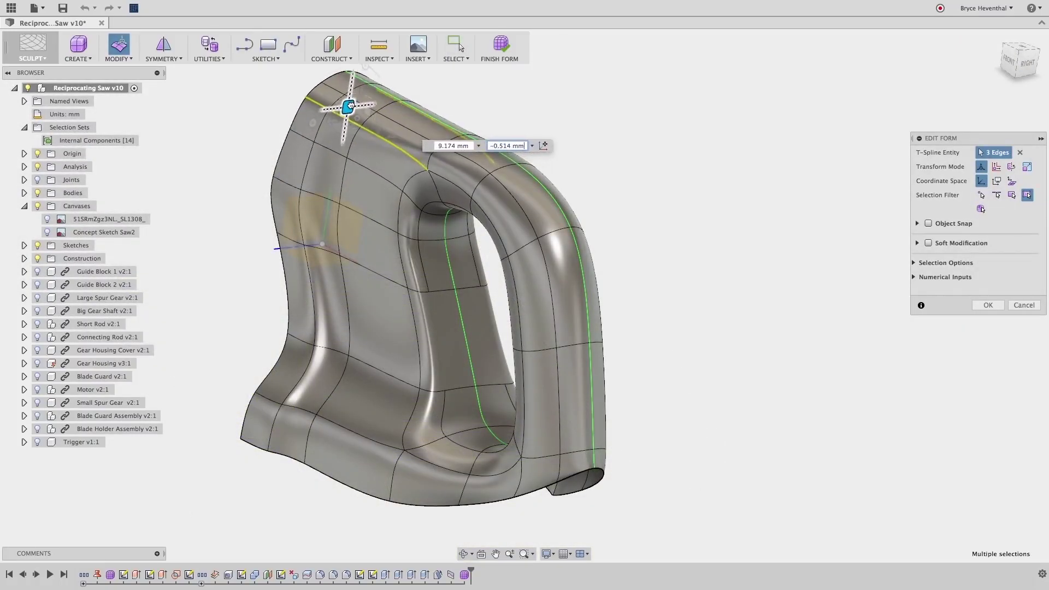
Select the short top edge, check it from the side, and move it along its axis.
click(333, 153)
shift+middle_drag(333, 152, 305, 137)
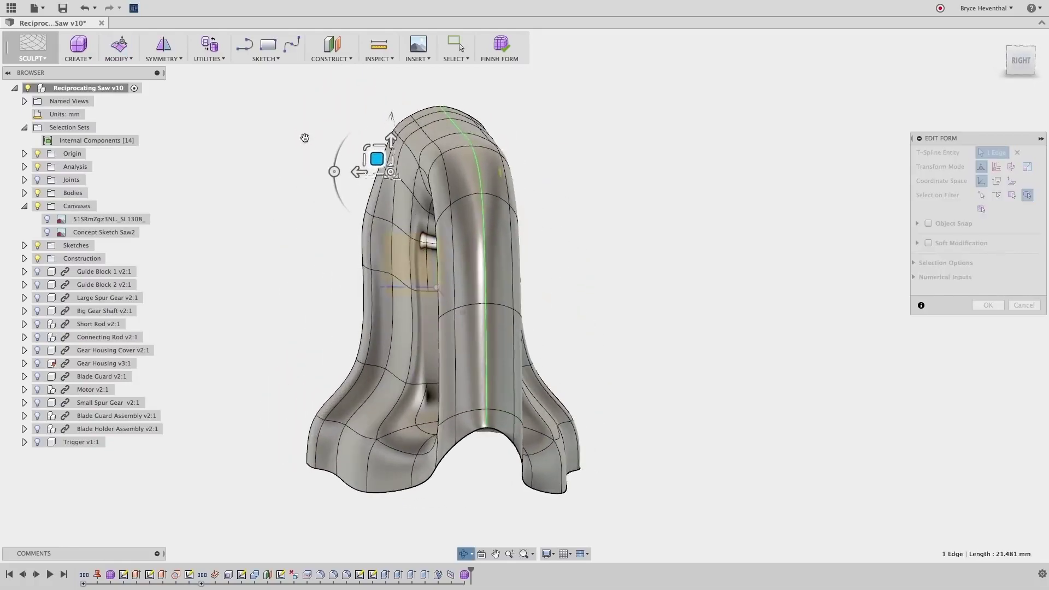
click(356, 173)
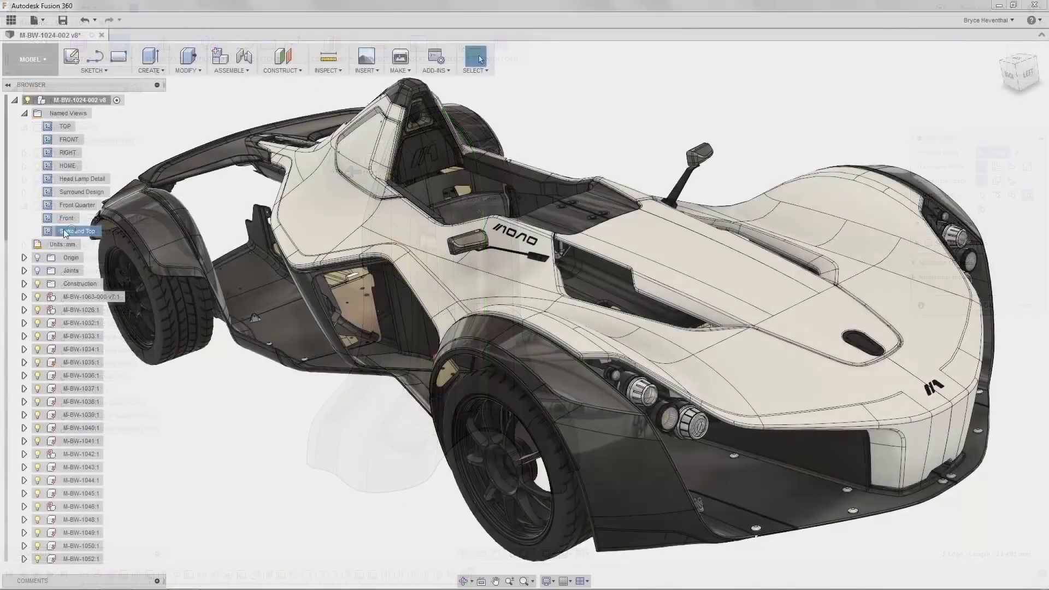
From the headlamp close-up, pull the surround edge down and move its diagonal edge loop.
double_click(65, 231)
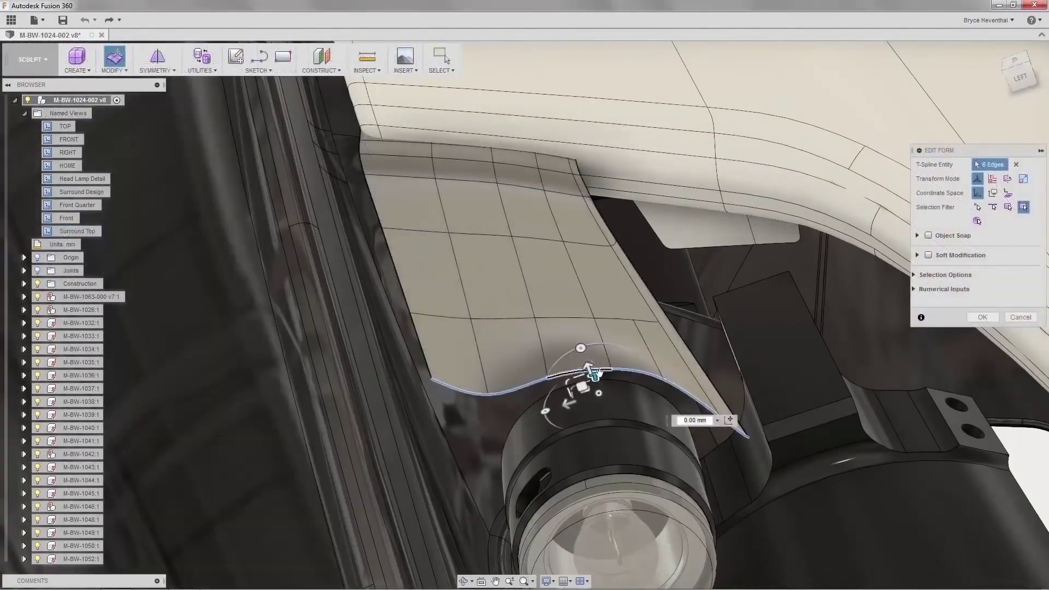
drag(590, 370, 601, 410)
double_click(667, 304)
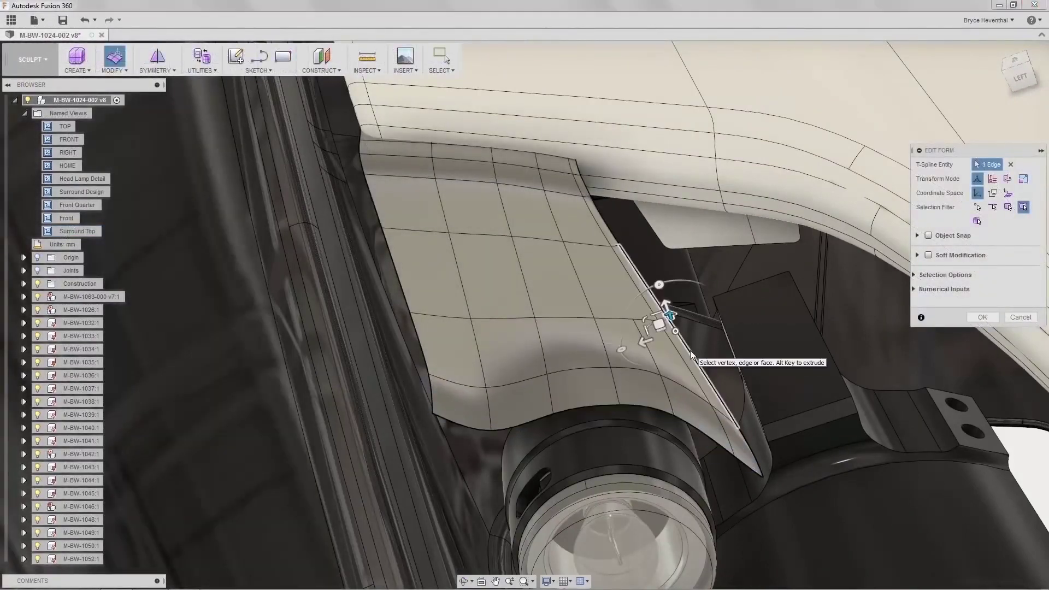
drag(626, 249, 720, 256)
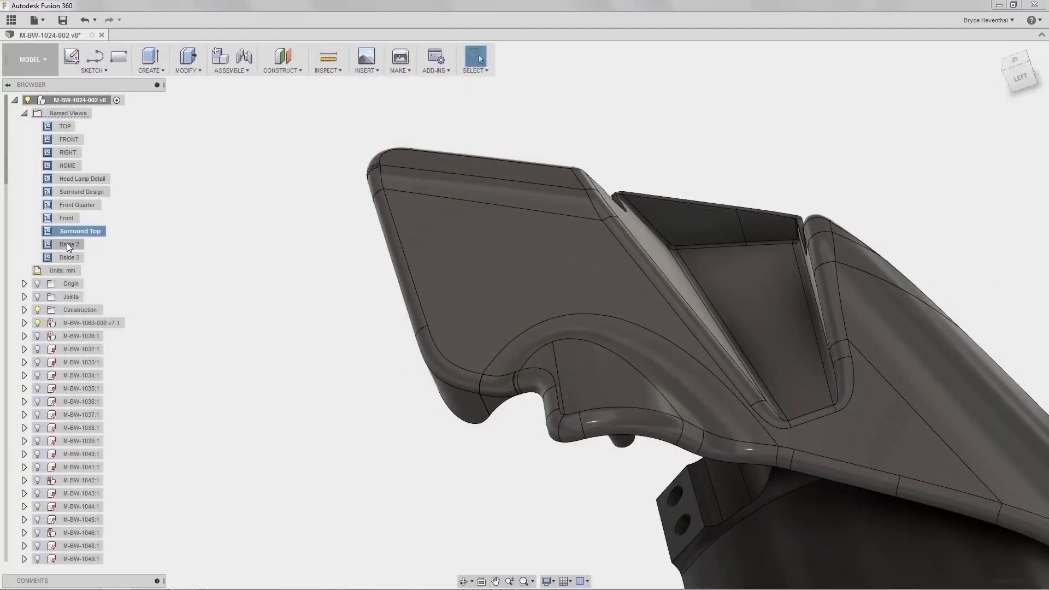
Add a web rib along the crossed sketch lines, then review the Surround Design and Front views.
double_click(68, 244)
double_click(68, 258)
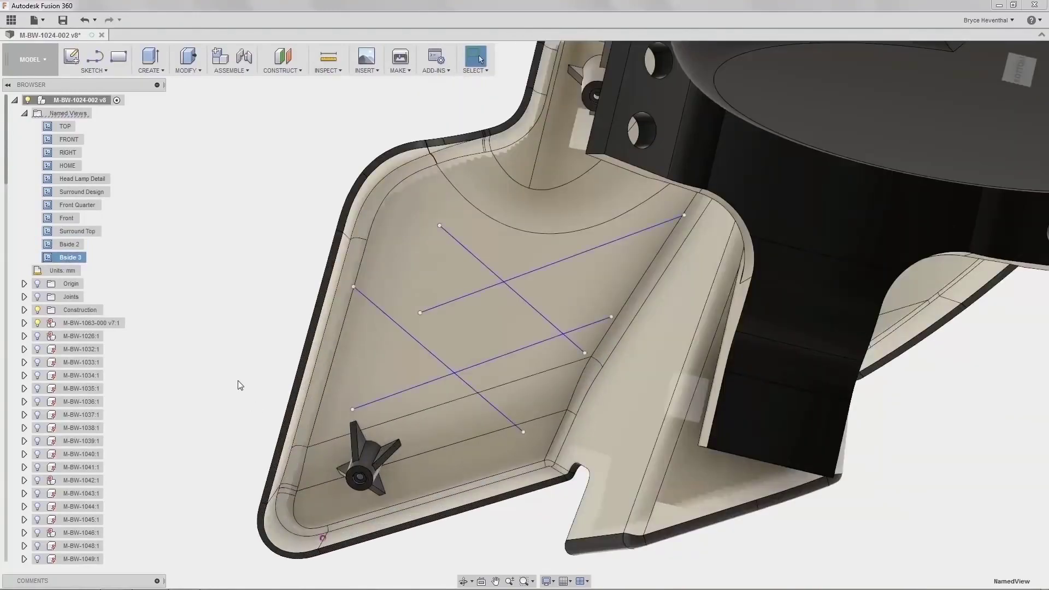
right_click(239, 380)
click(256, 438)
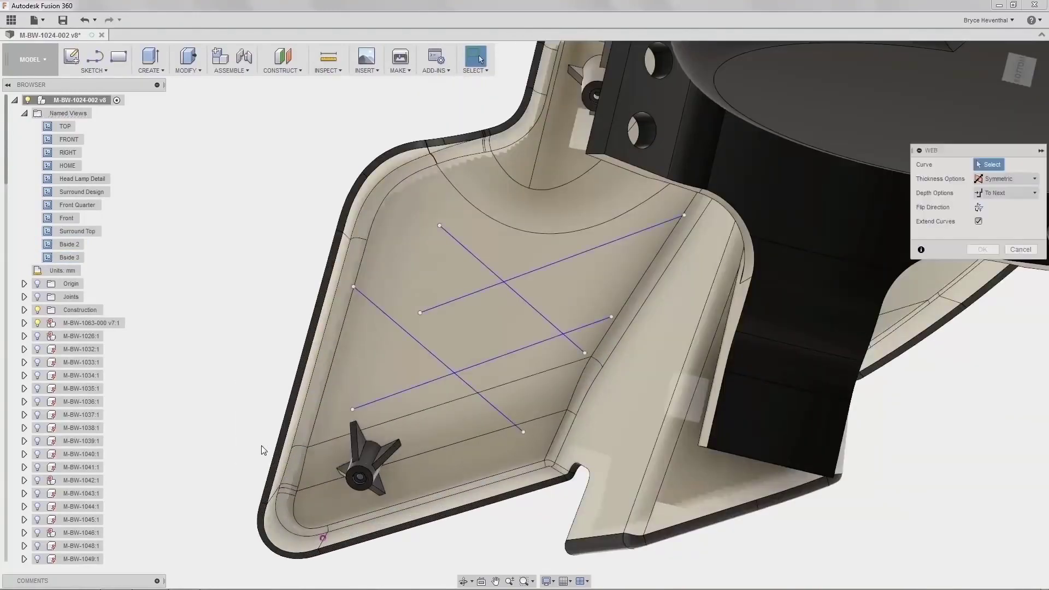
drag(264, 450, 480, 240)
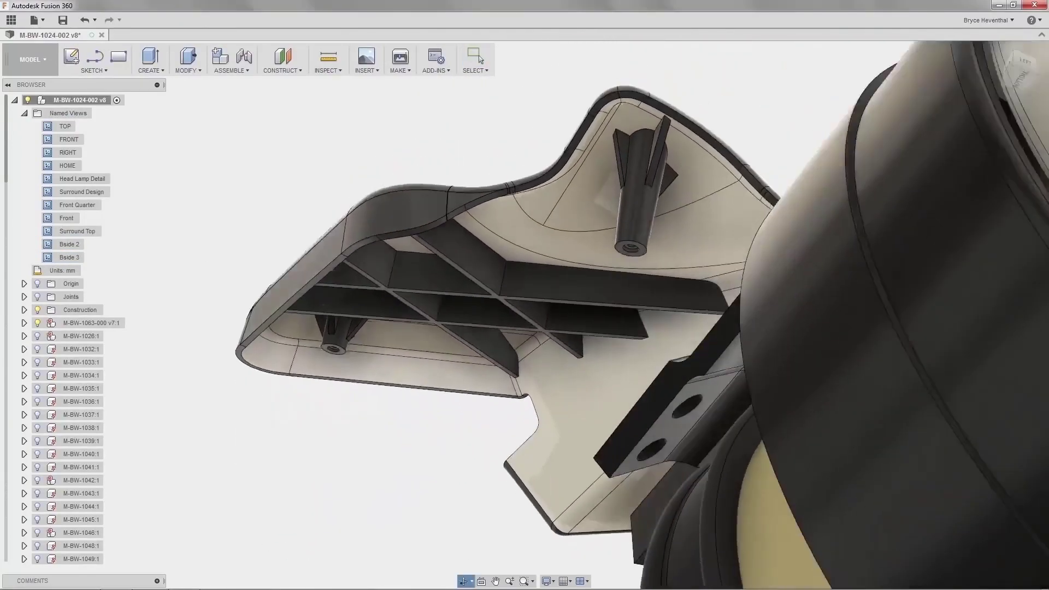
shift+middle_drag(372, 312, 333, 328)
double_click(81, 192)
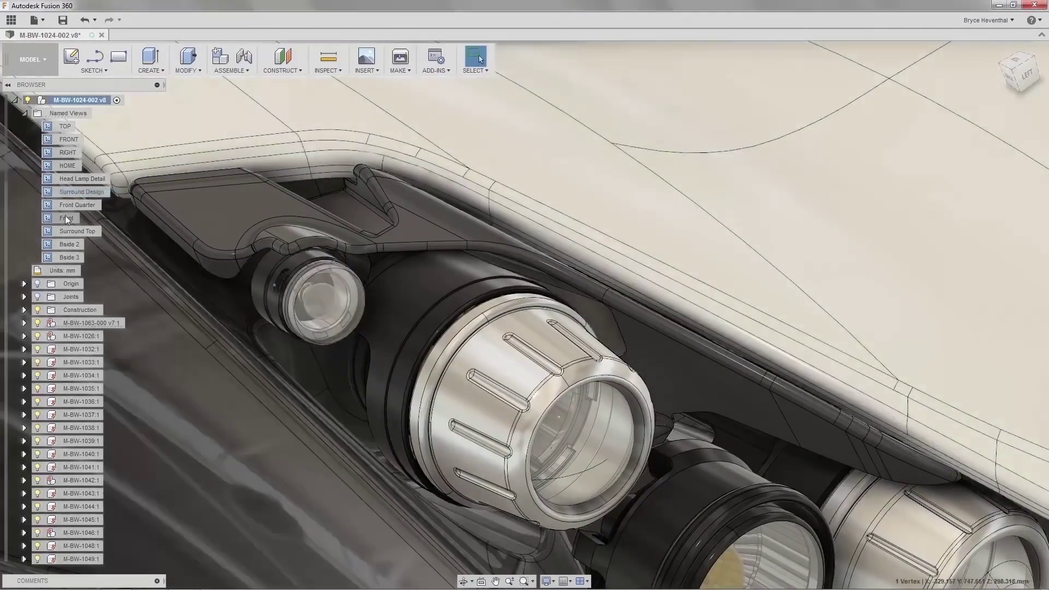
double_click(65, 218)
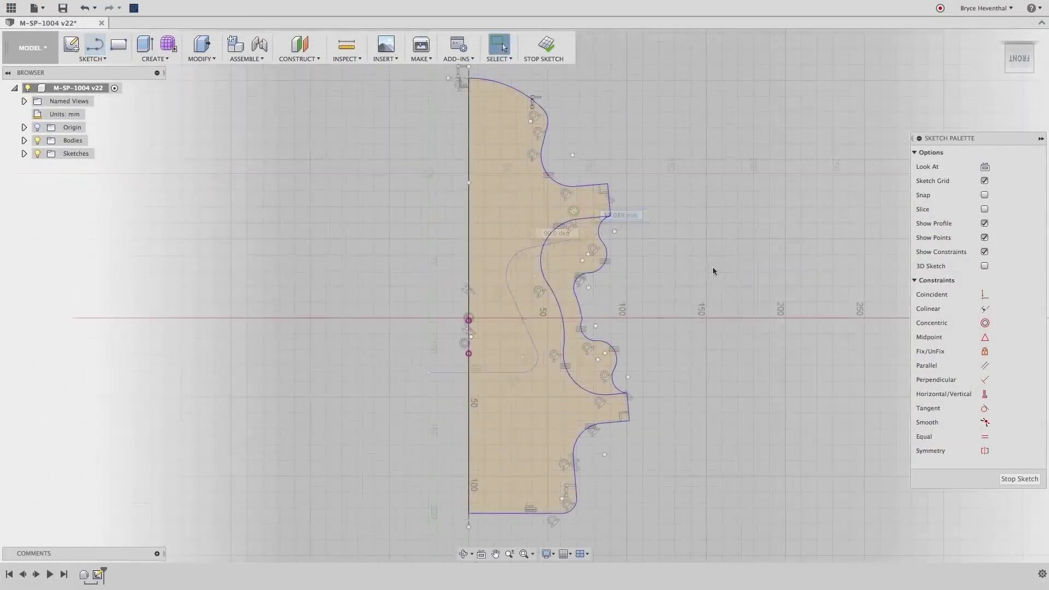
Dimension the span across the notched edge and give the lower corner arc a 13.195 radius.
right_click(713, 266)
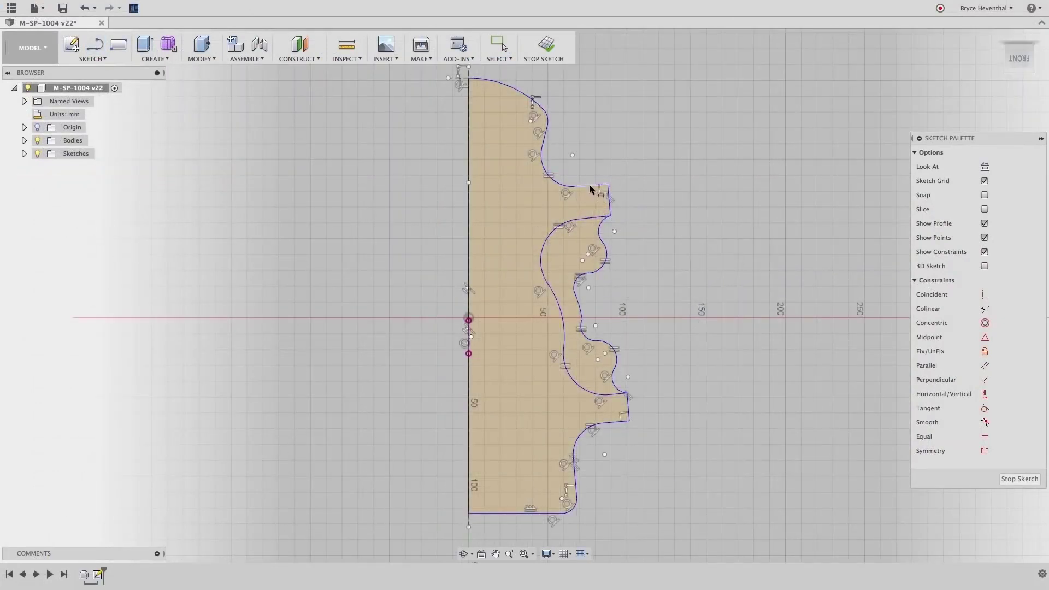
click(712, 294)
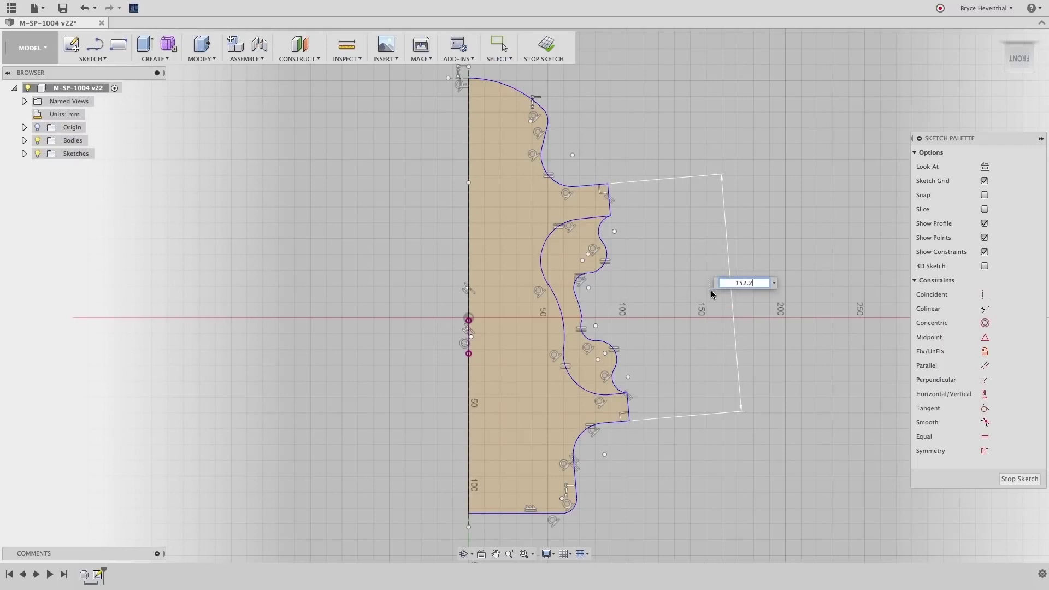
click(659, 517)
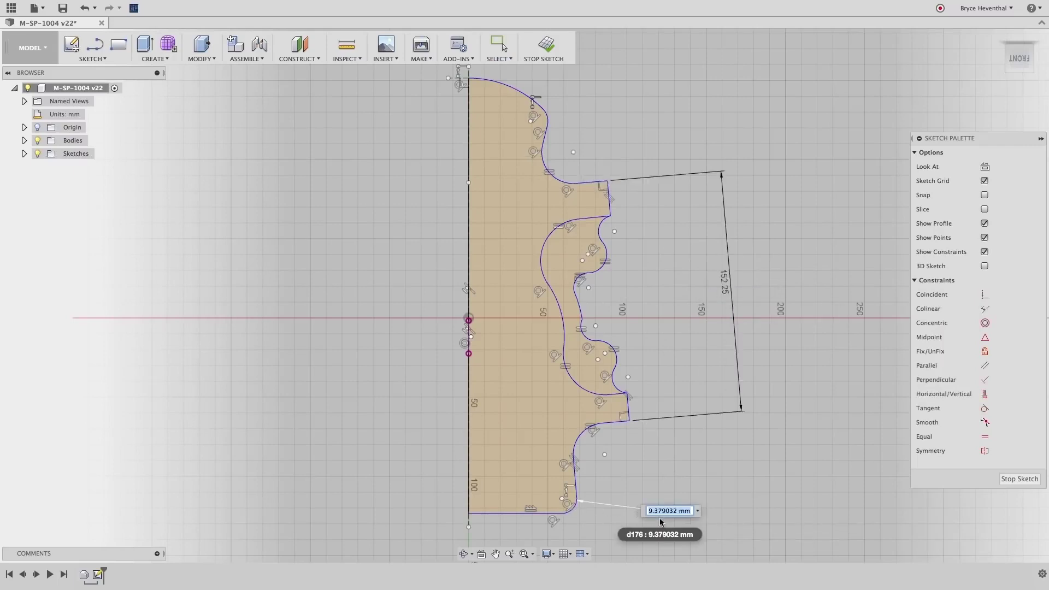
text(13.195)
key(Return)
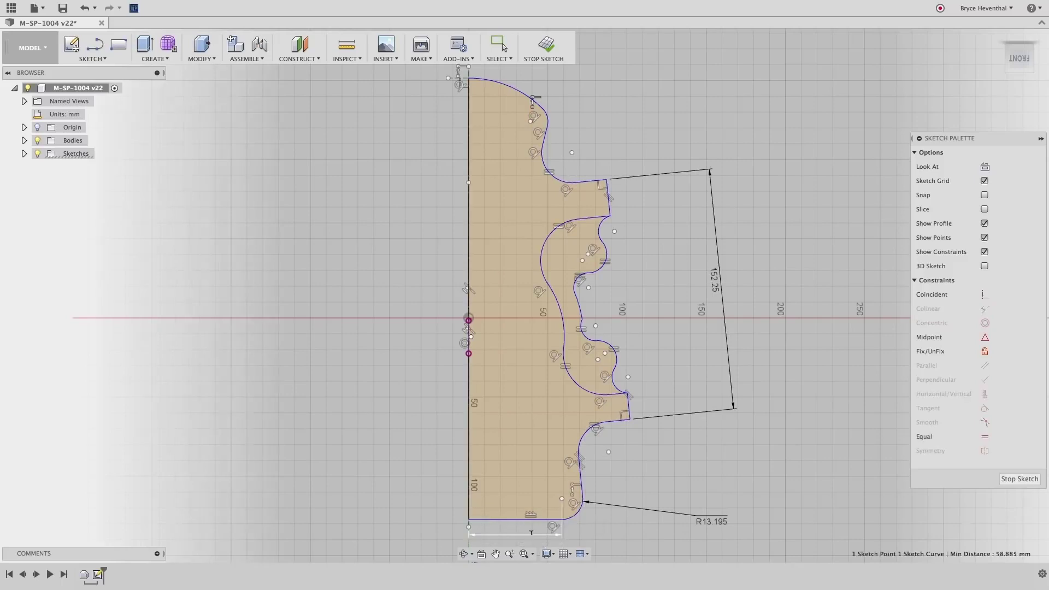
Dimension the bottom width to 55.825 and the overall height to 275 mm.
click(531, 532)
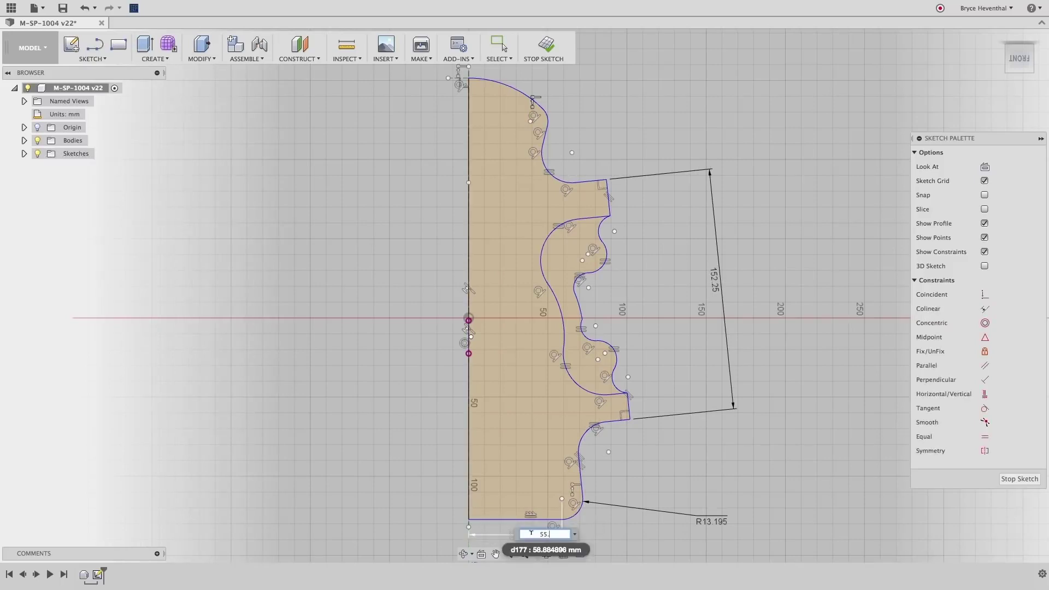
text(55.825)
key(Return)
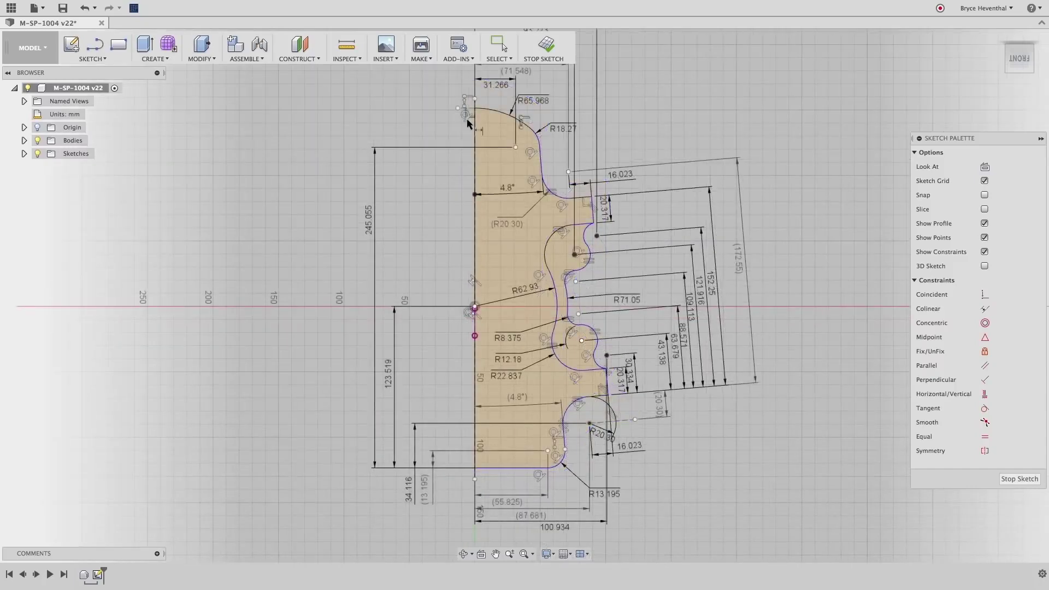
click(475, 108)
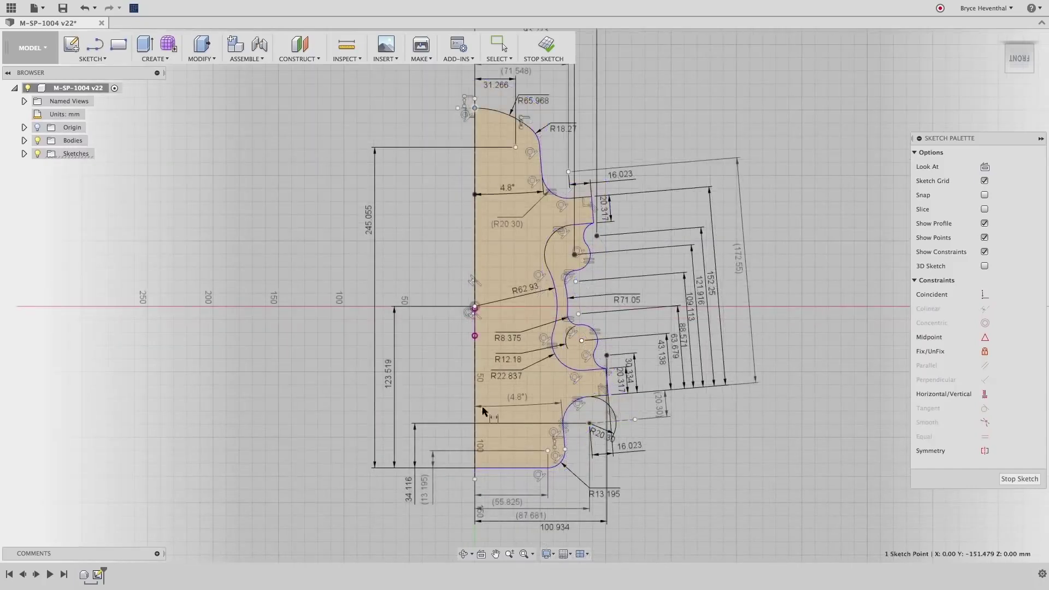
click(304, 299)
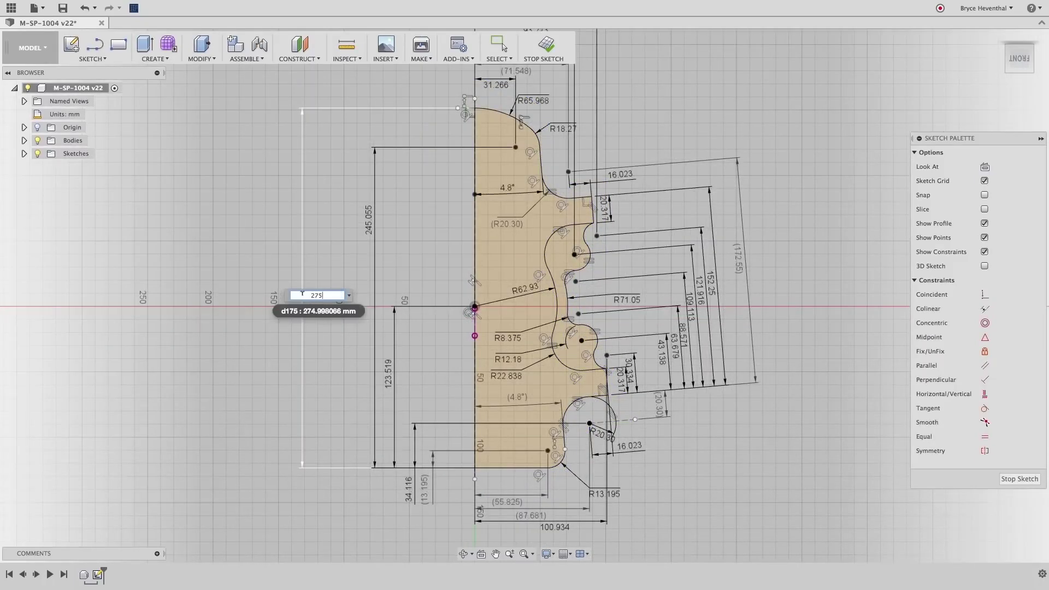
text(275)
key(Return)
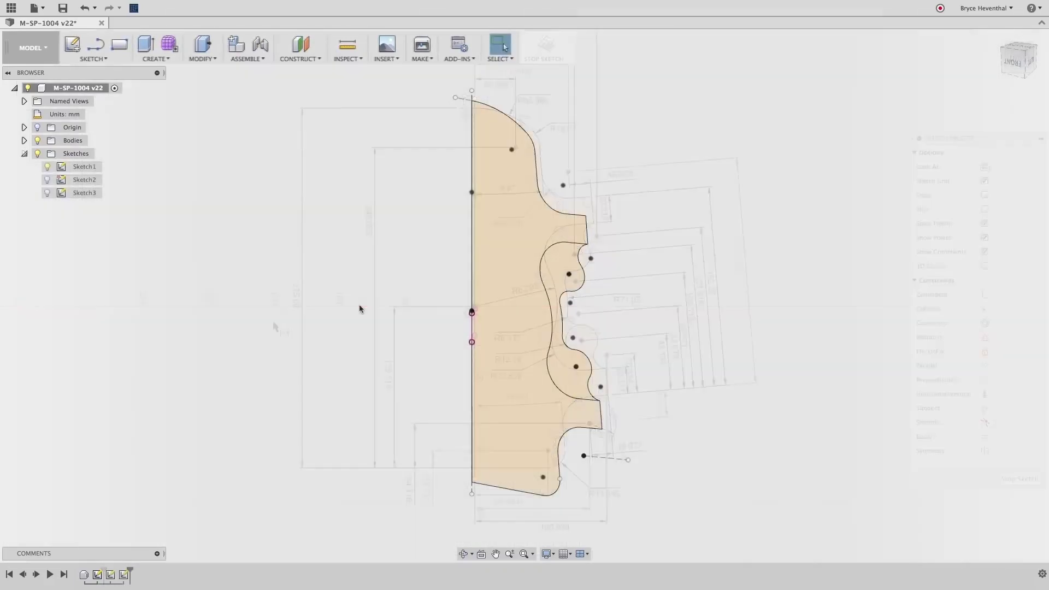
right_click(360, 305)
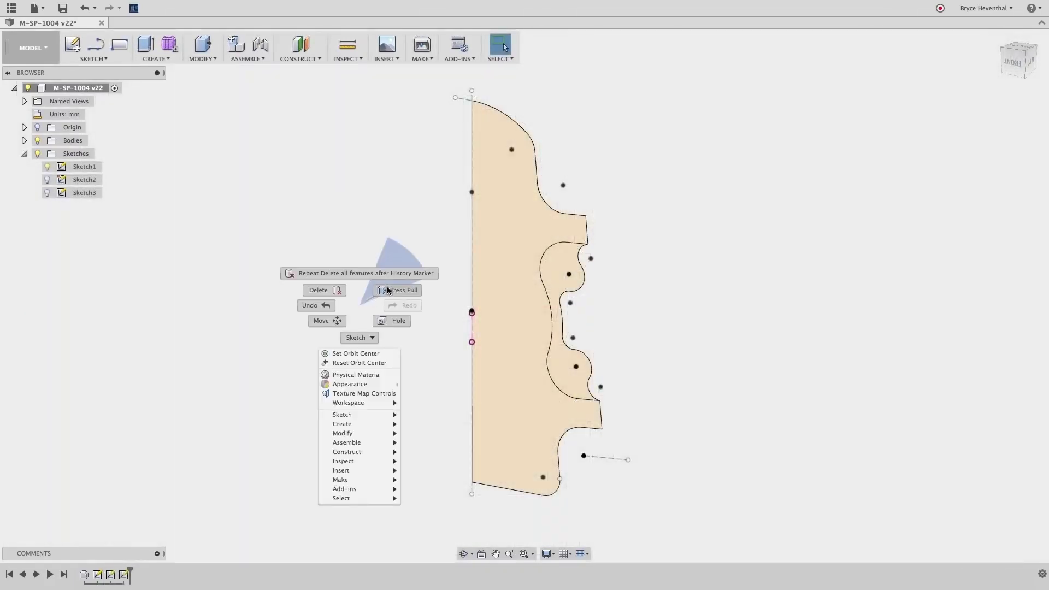
Extrude the outer and inner profiles -44 mm into a solid plate.
click(403, 290)
click(561, 271)
drag(559, 317, 528, 341)
text(-44)
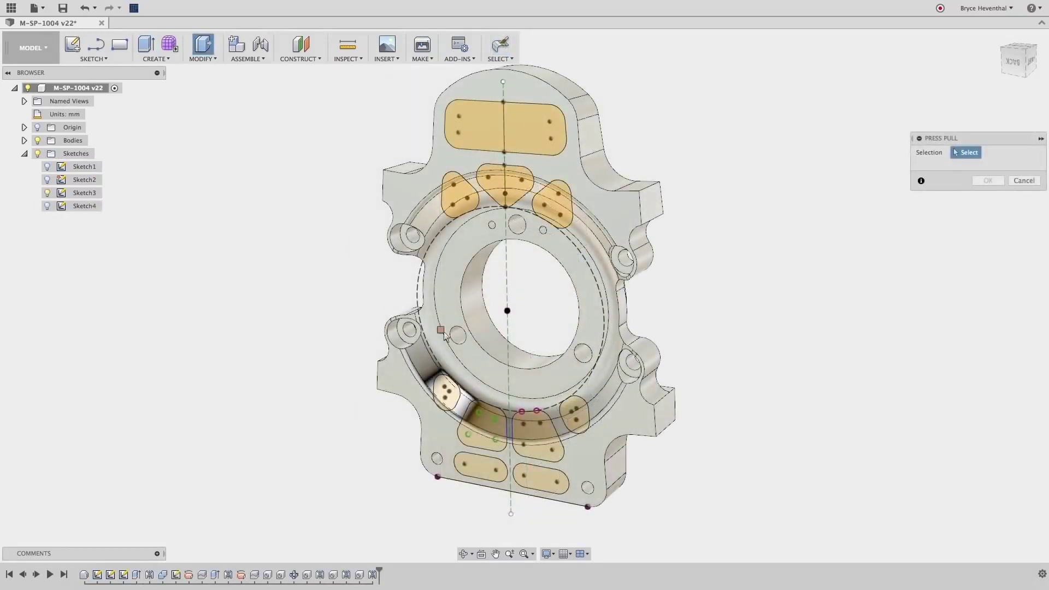
Cut the twelve pocket profiles through the plate with Extents set to All.
click(503, 480)
click(991, 238)
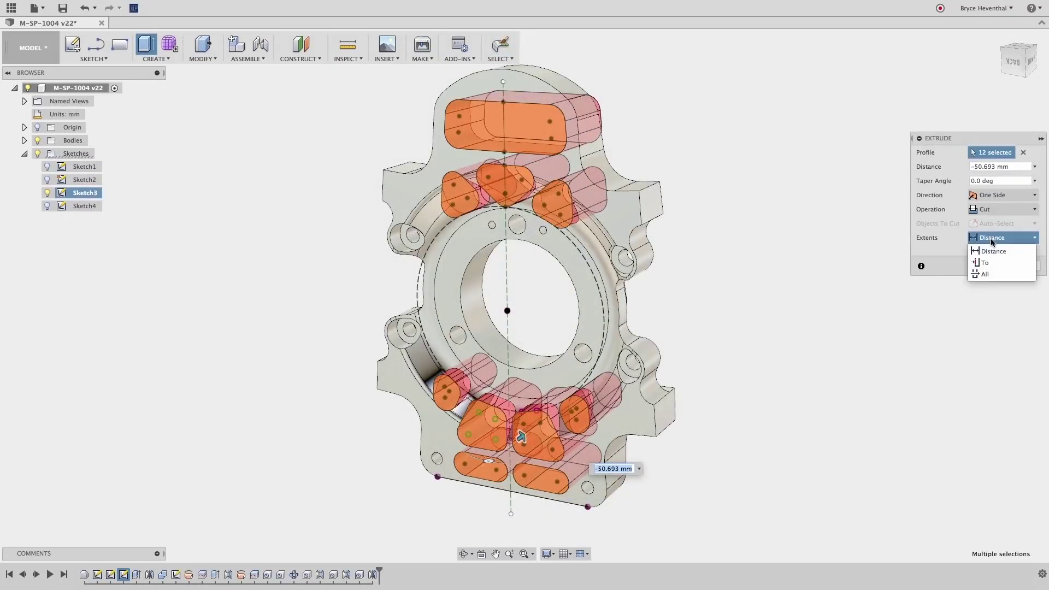
click(986, 275)
click(986, 273)
Add a modeled M9x1.25 thread to the side hole.
shift+middle_drag(726, 325, 750, 303)
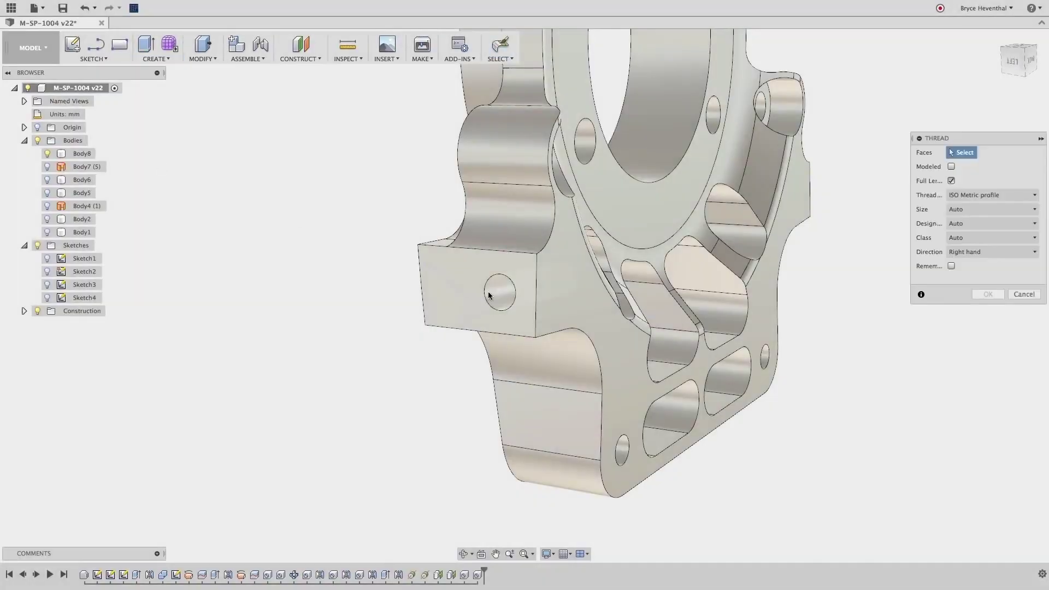
click(489, 296)
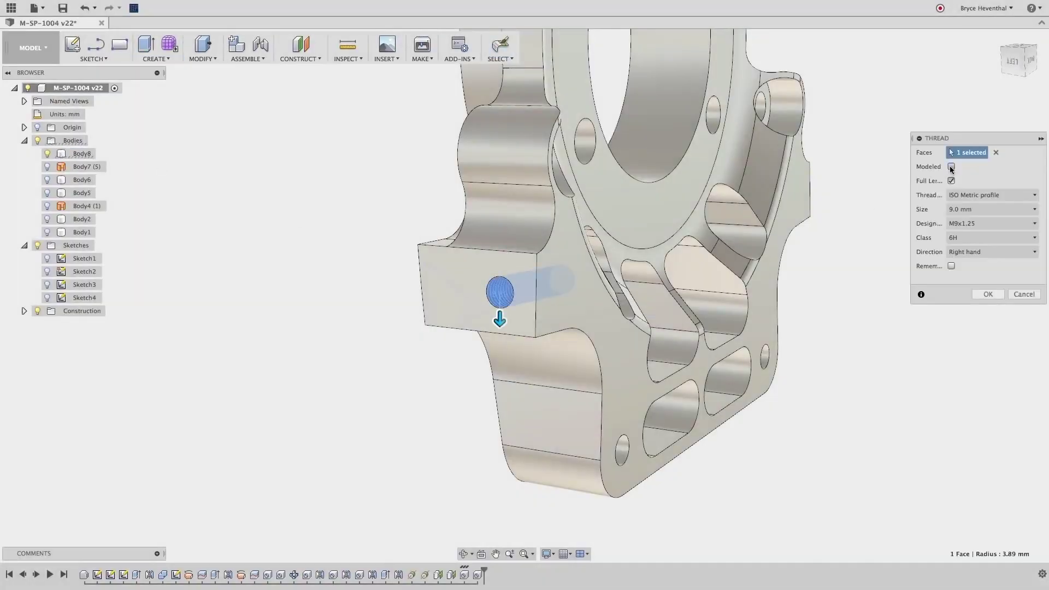
click(988, 296)
scroll(513, 322, up, 5)
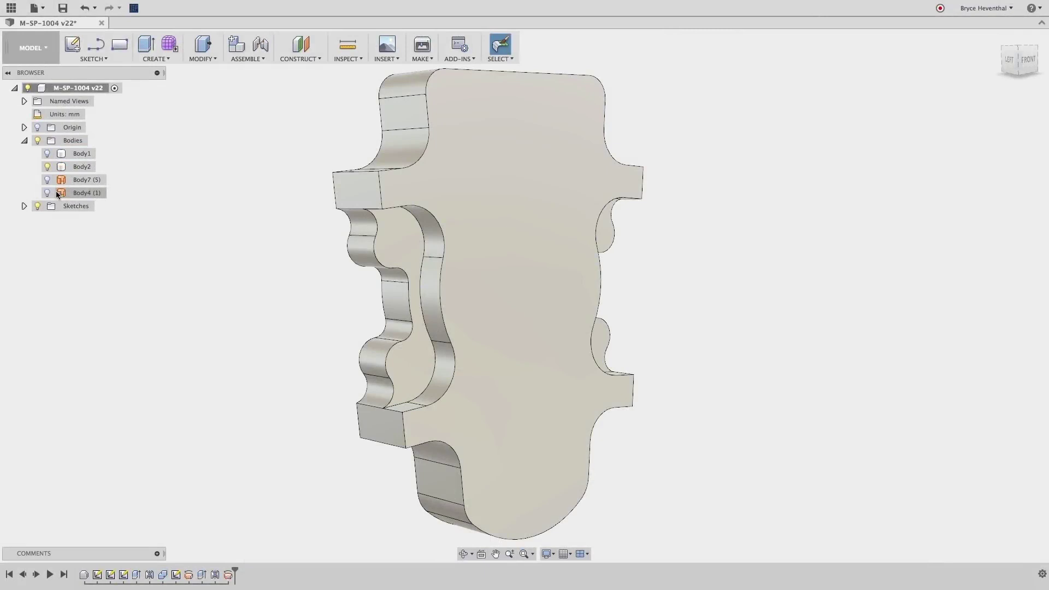
Show Body4 and start a boundary fill with Body2, Body4 and Body7 as tools.
click(48, 193)
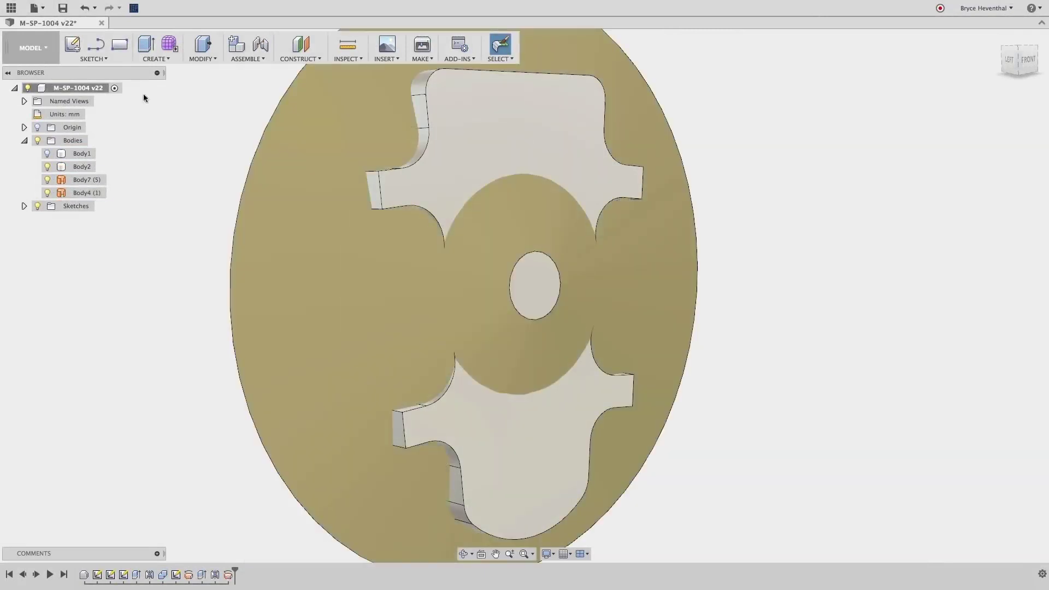
click(156, 59)
click(157, 275)
click(390, 187)
click(307, 200)
shift+middle_drag(307, 200, 375, 199)
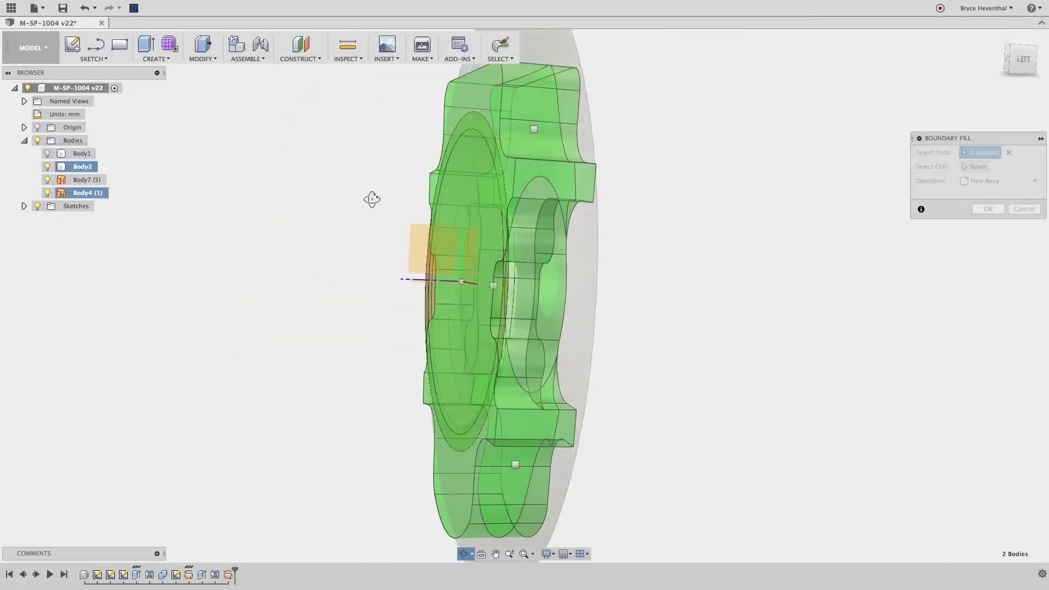
click(408, 282)
Set the fill operation to Cut, include the three cells, and confirm to leave one ring.
click(976, 181)
click(962, 206)
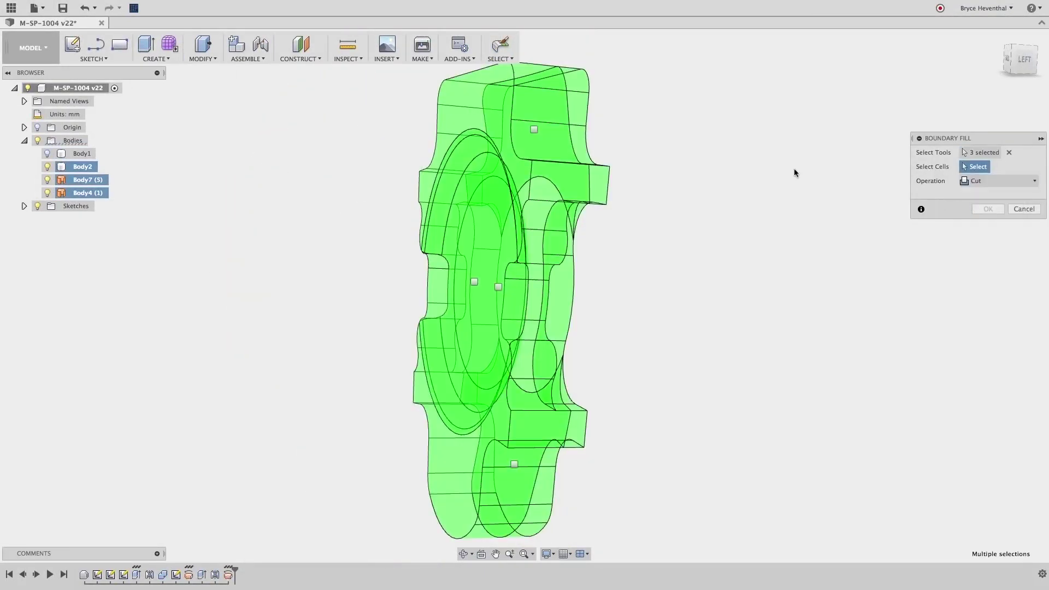
click(533, 129)
click(474, 282)
click(514, 464)
right_click(606, 336)
click(638, 338)
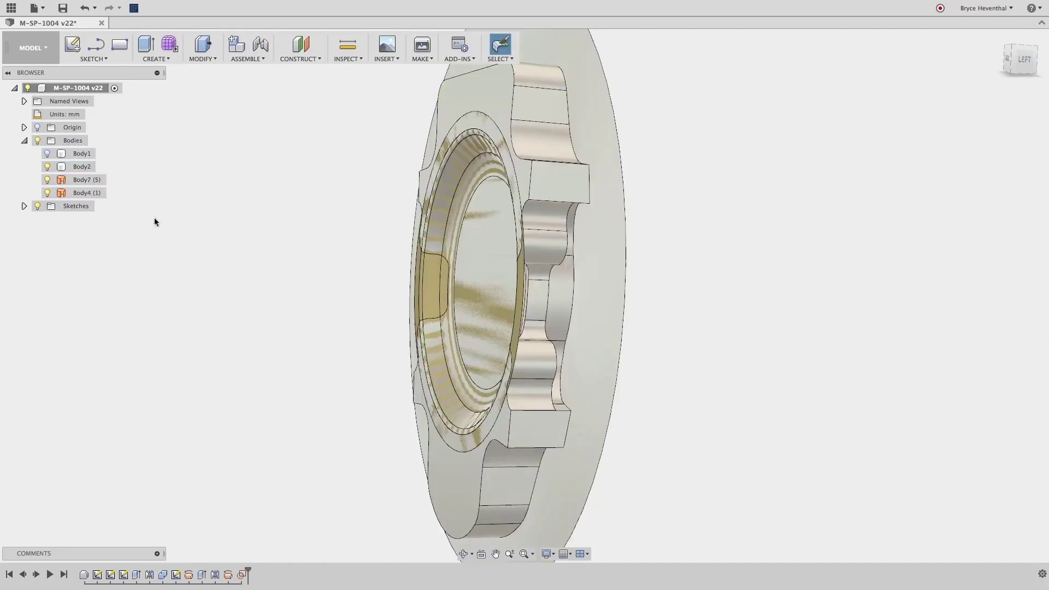
shift+middle_drag(155, 222, 248, 223)
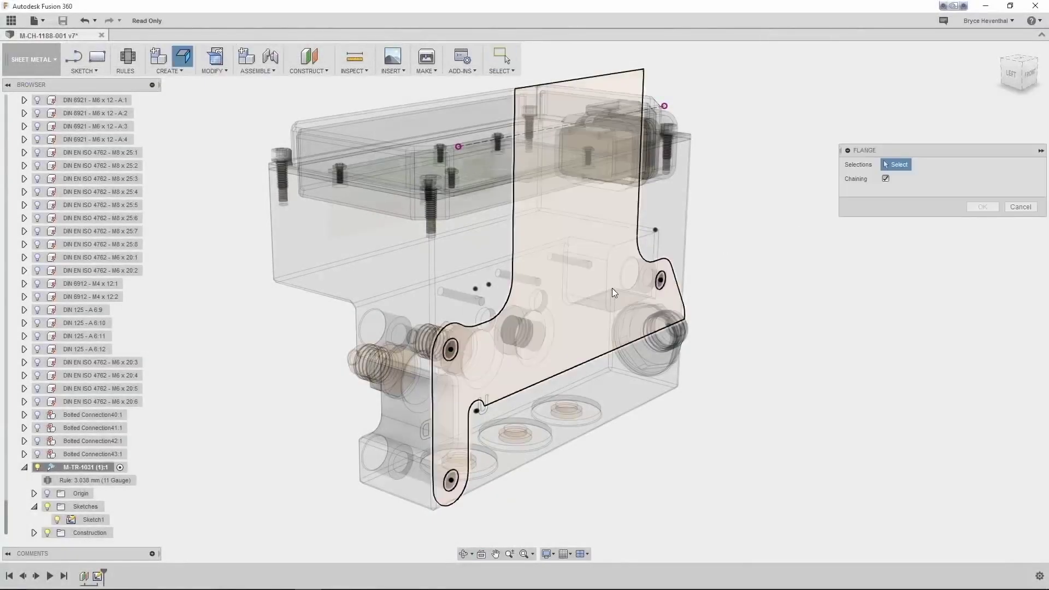
Commit the current flange and add a 39.89 mm flange on the plate edge.
key(Return)
key(s)
click(722, 326)
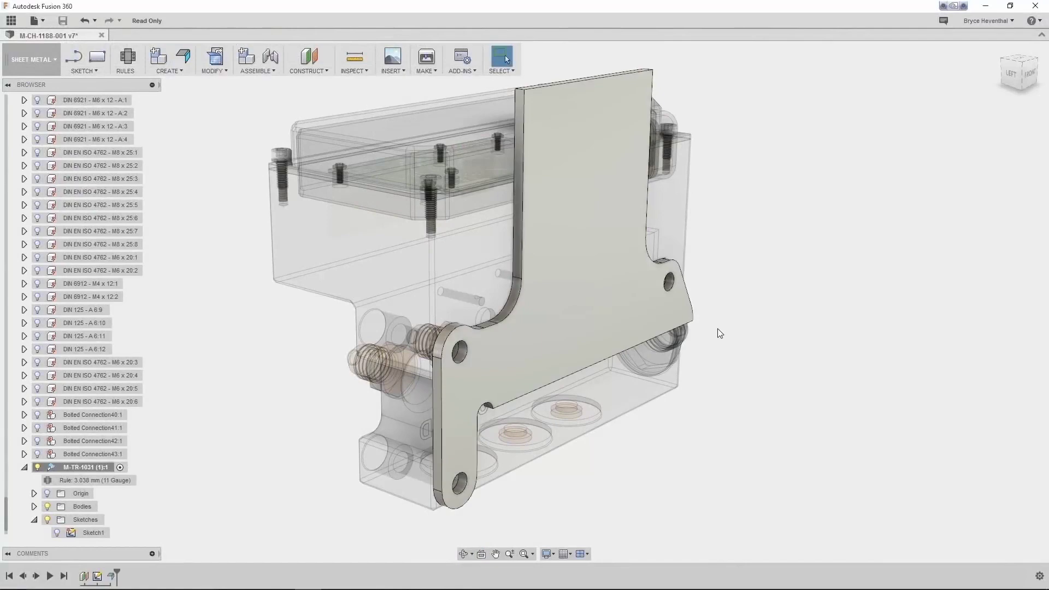
click(638, 349)
drag(642, 355, 614, 468)
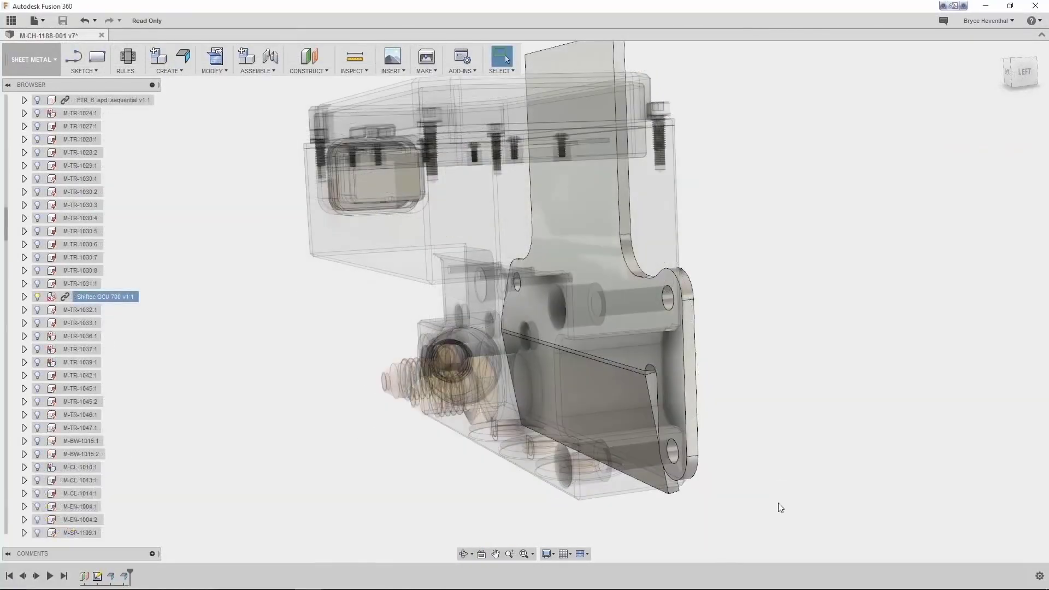
key(Return)
Add flanges on the bottom edge and on another bracket edge.
click(678, 481)
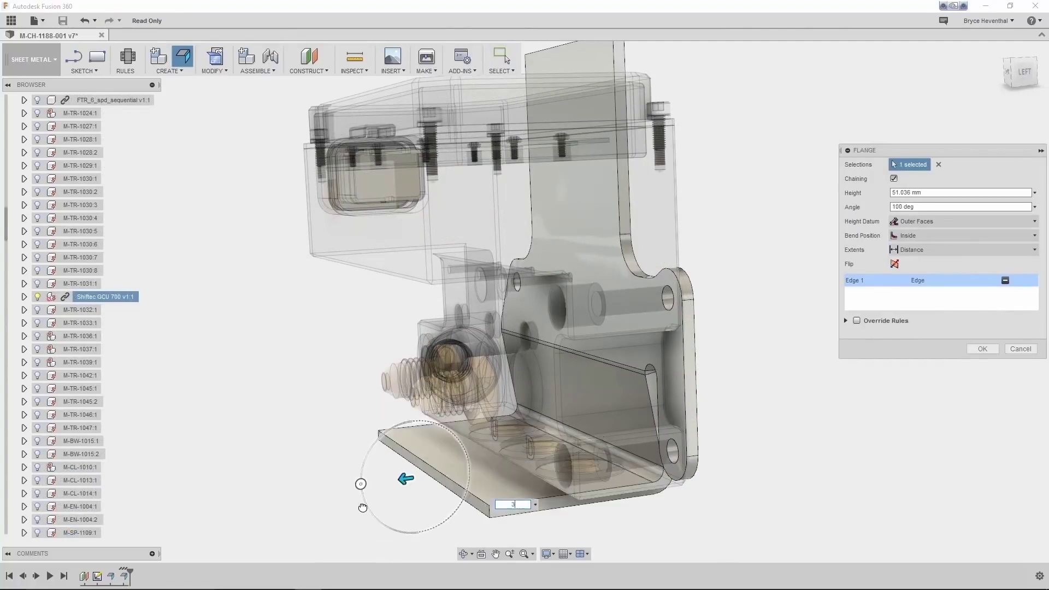
key(Return)
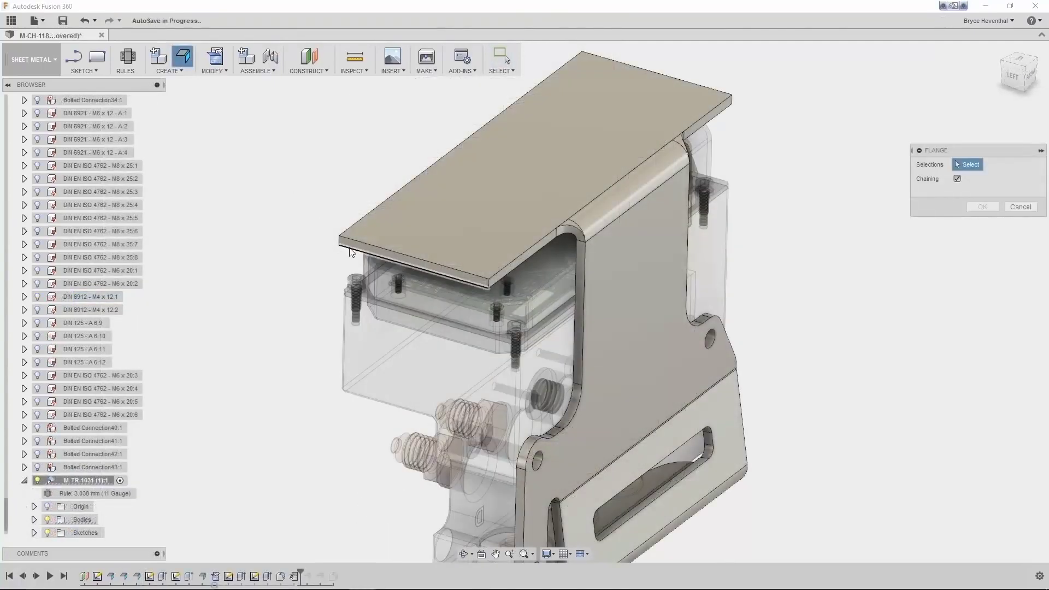
click(408, 338)
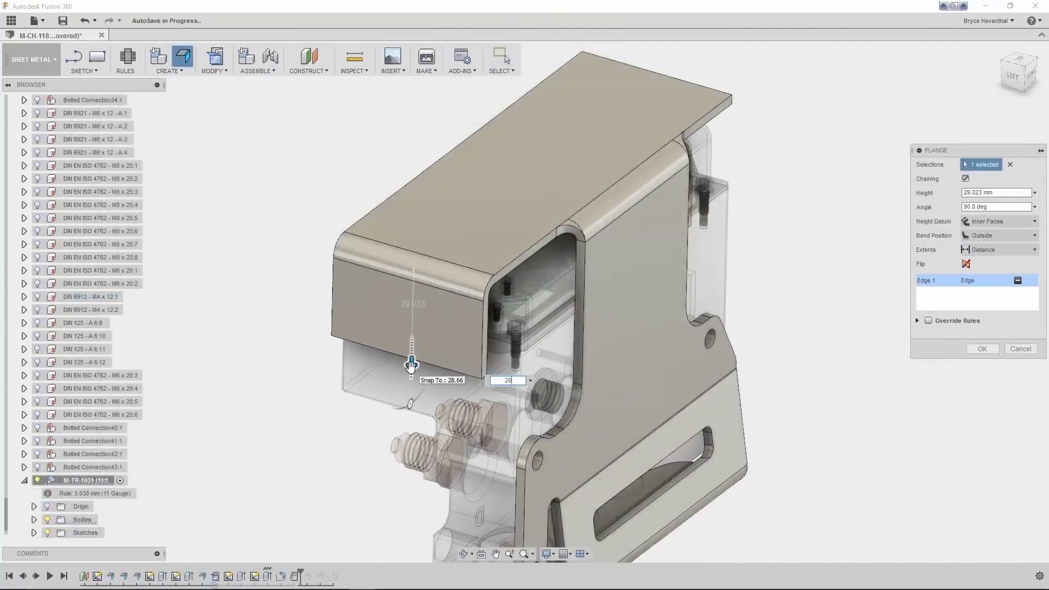
key(Return)
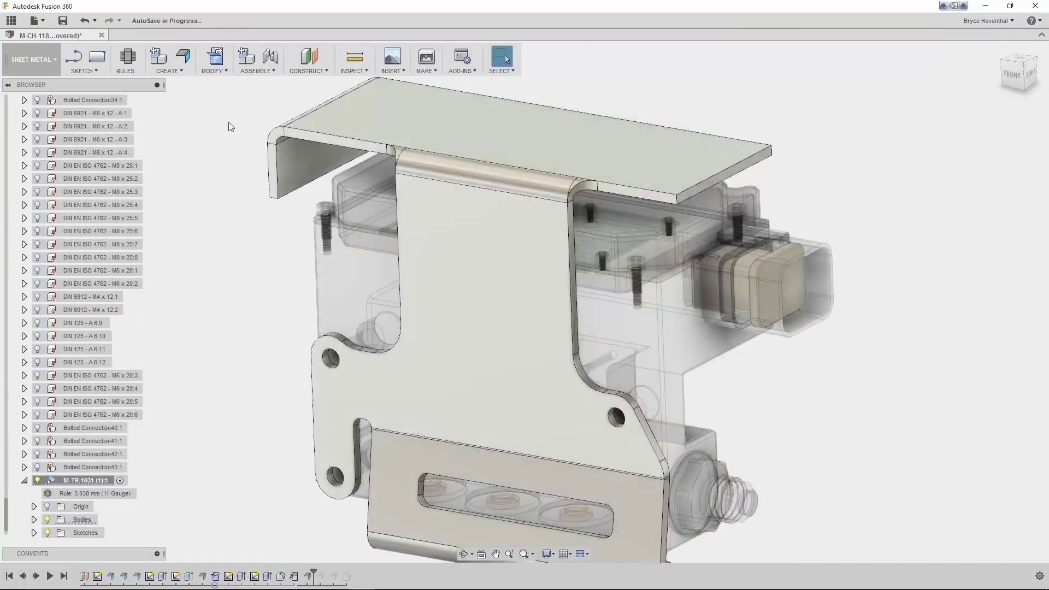
Add a flange on the top edge and edit it to 50 mm.
click(184, 56)
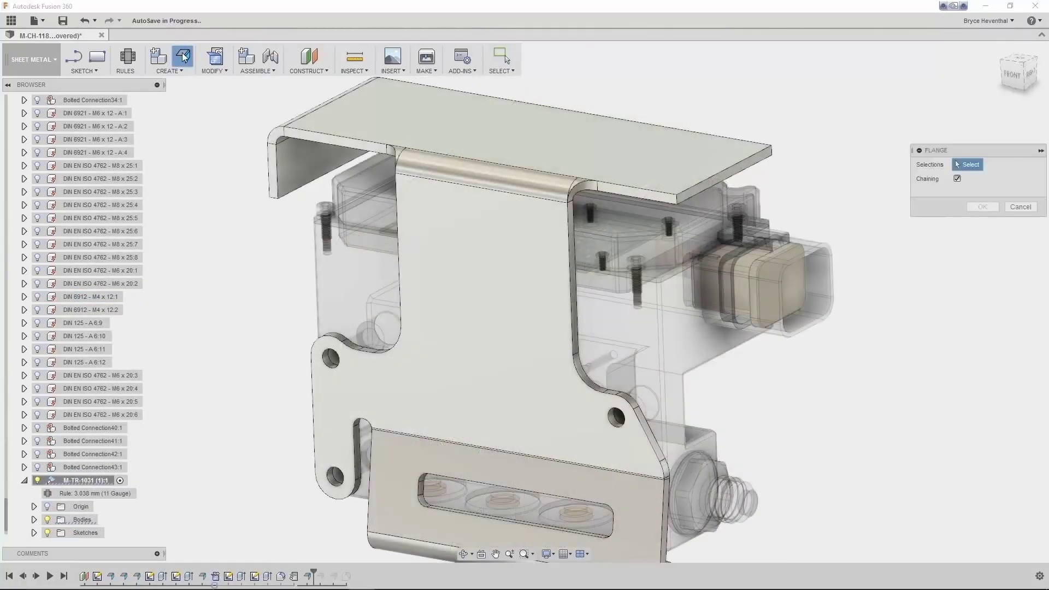
click(693, 198)
drag(727, 192, 779, 297)
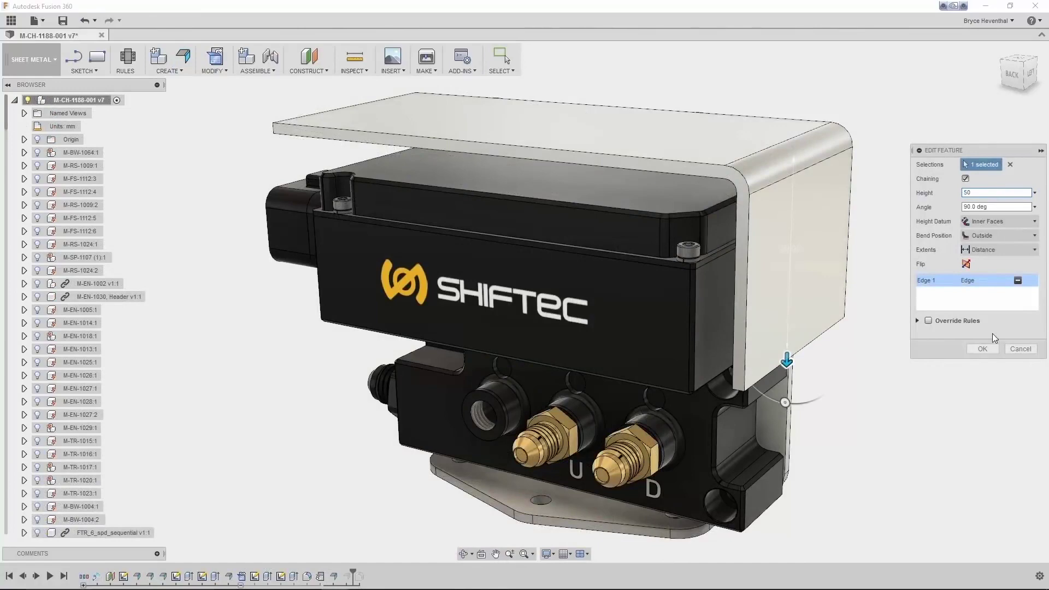
click(983, 349)
Flange the top and vertical right edges, then run and pause the contour cutting simulation.
click(184, 56)
click(416, 148)
click(736, 268)
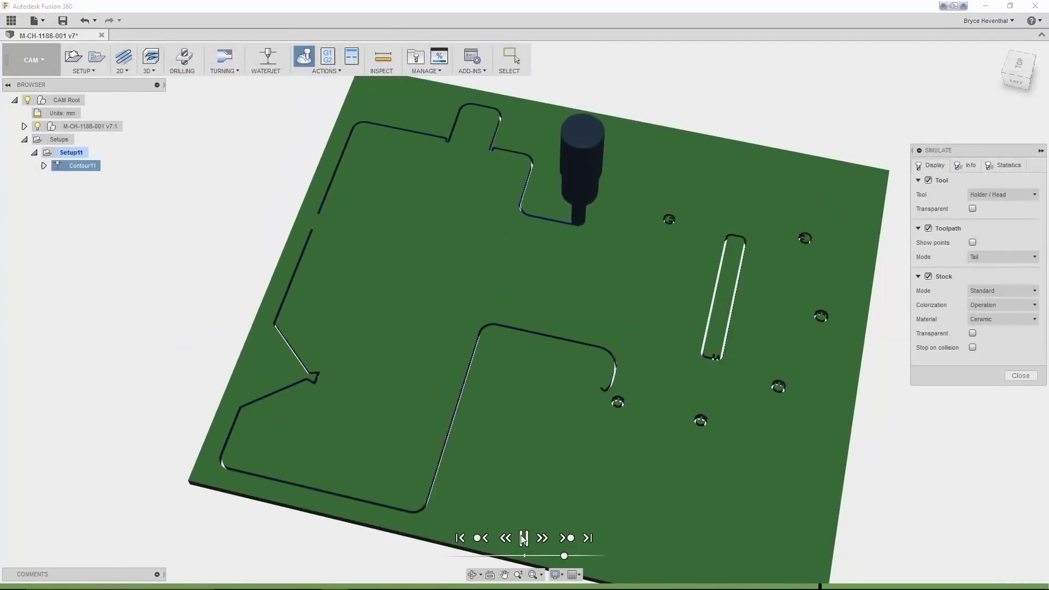
click(523, 538)
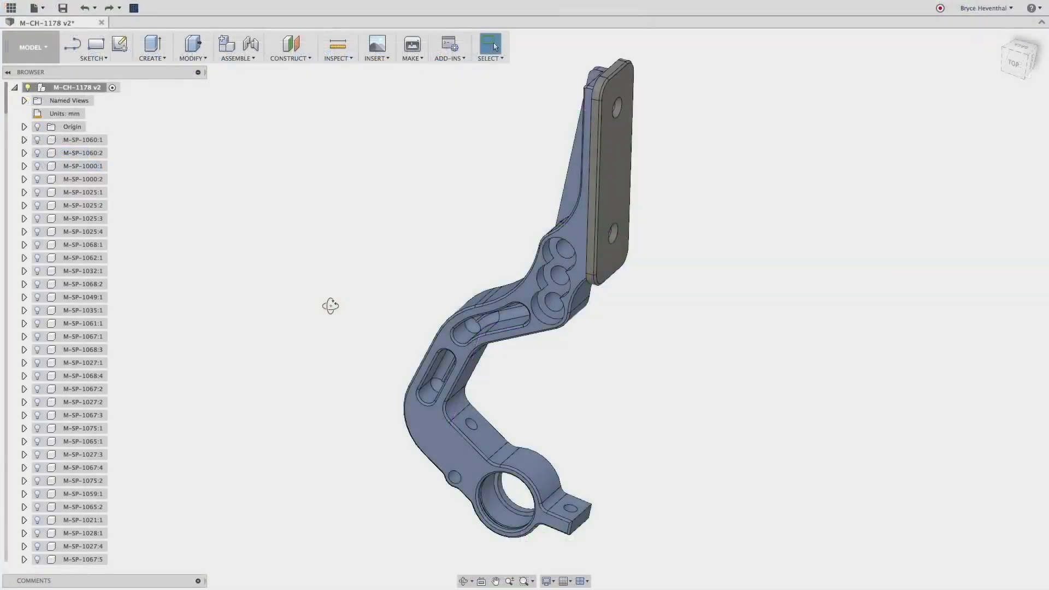
Lasso-select the upper slot's faces and delete them so the arm heals.
shift+middle_drag(330, 305, 359, 288)
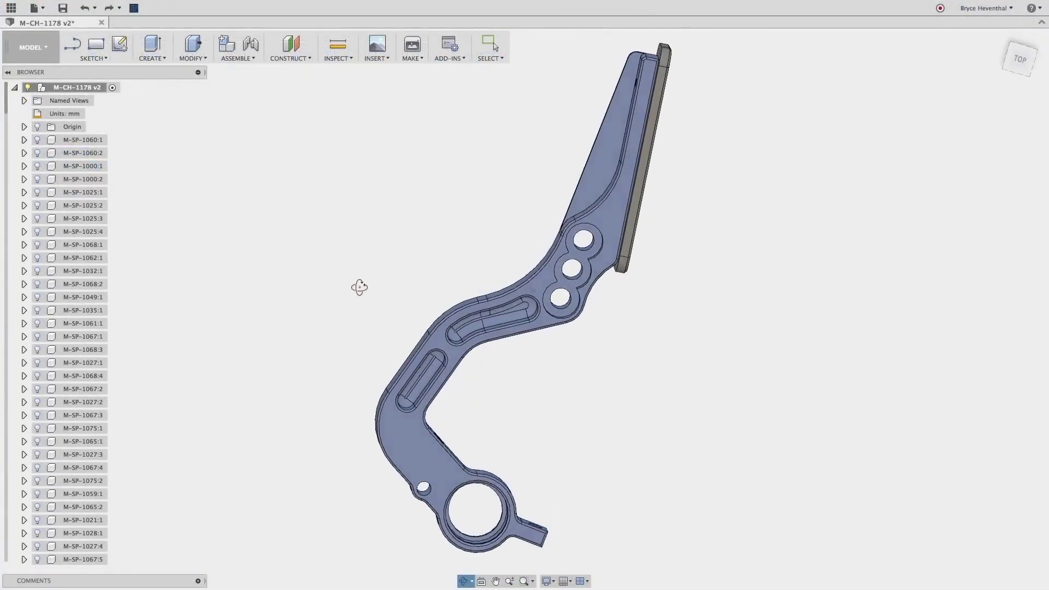
drag(346, 341, 448, 415)
key(Escape)
key(2)
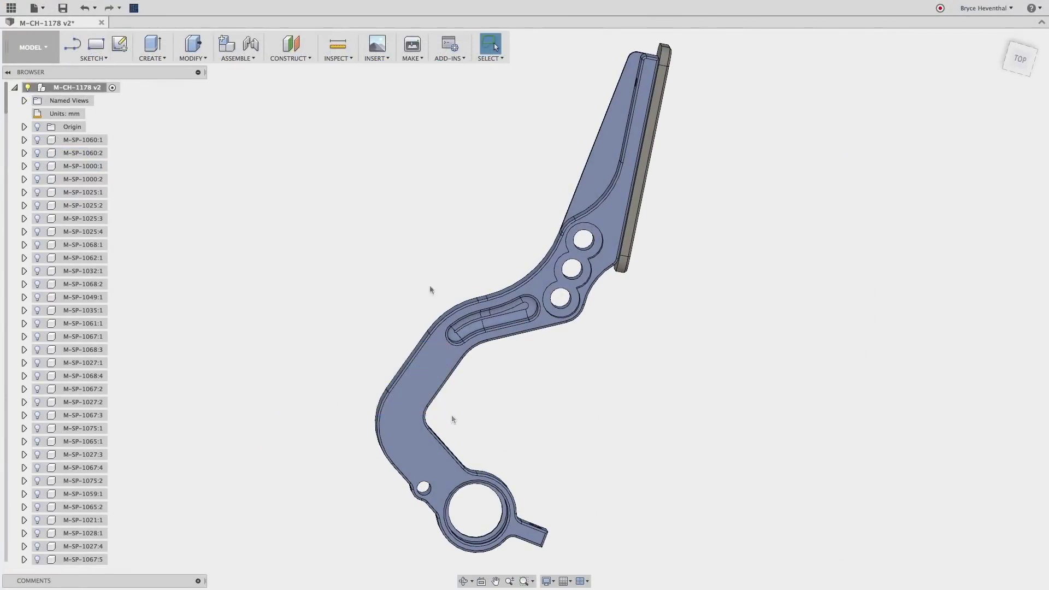
mouse_move(431, 285)
mouse_down()
mouse_move(474, 307)
mouse_move(536, 299)
mouse_move(542, 321)
mouse_move(502, 350)
mouse_move(452, 360)
mouse_up()
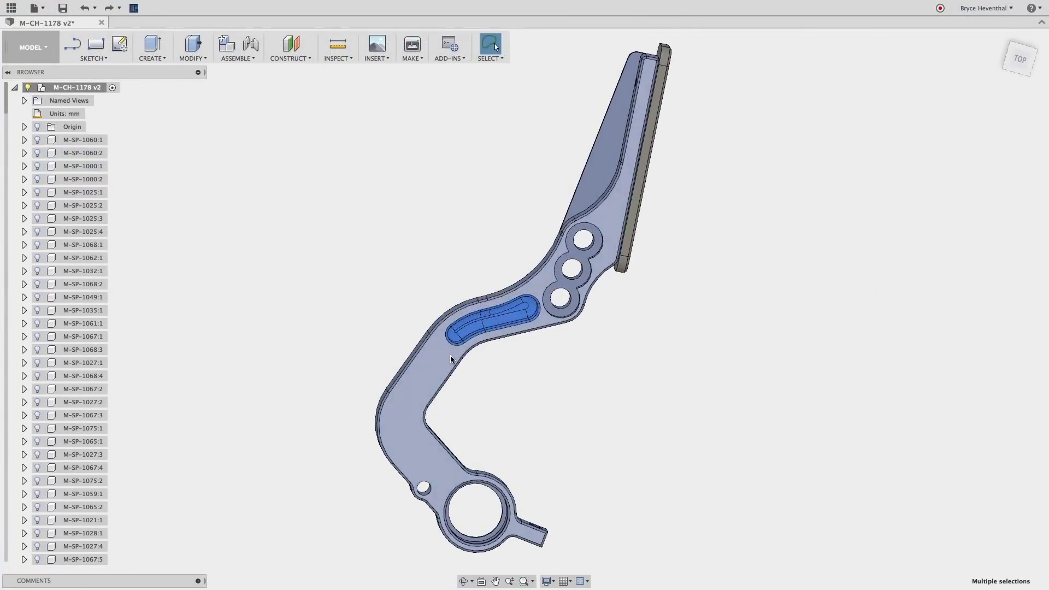
key(Delete)
Tilt the upper plate face by moving it 4.519 mm.
shift+middle_drag(451, 359, 441, 297)
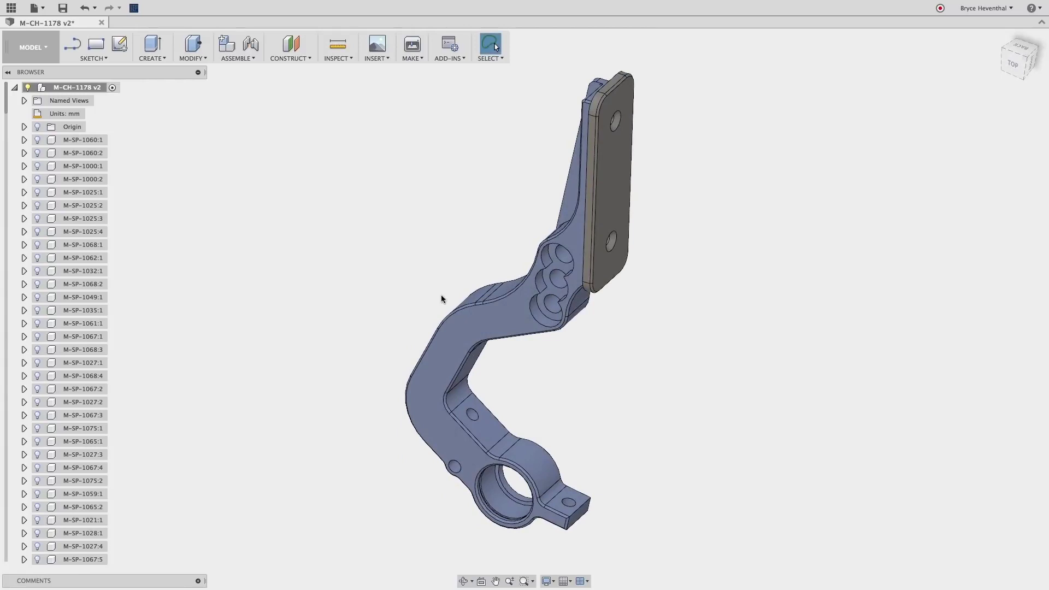
key(1)
scroll(547, 273, up, 5)
click(650, 262)
key(m)
drag(649, 264, 691, 270)
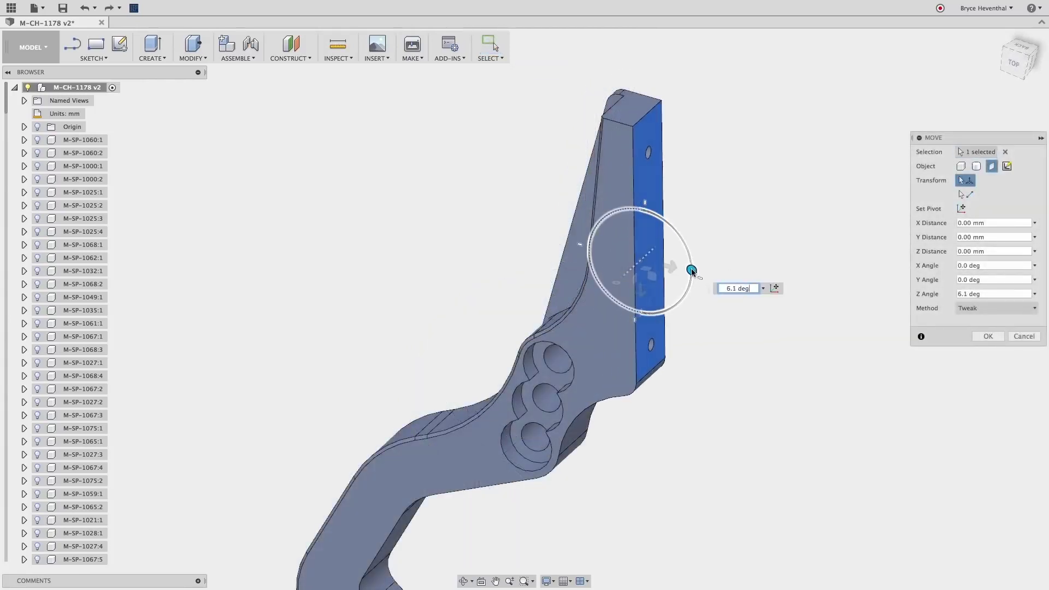
click(980, 335)
Slide the plate's inner face 13.17 mm and move the lower slot face 5 mm along X.
shift+middle_drag(985, 332, 632, 271)
right_click(631, 271)
click(620, 284)
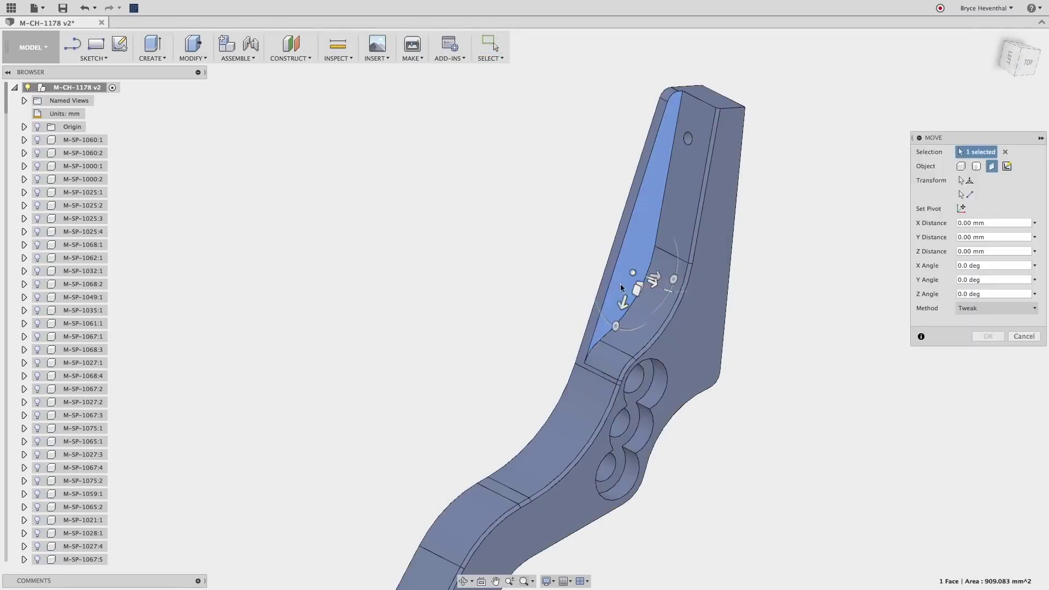
drag(653, 280, 677, 297)
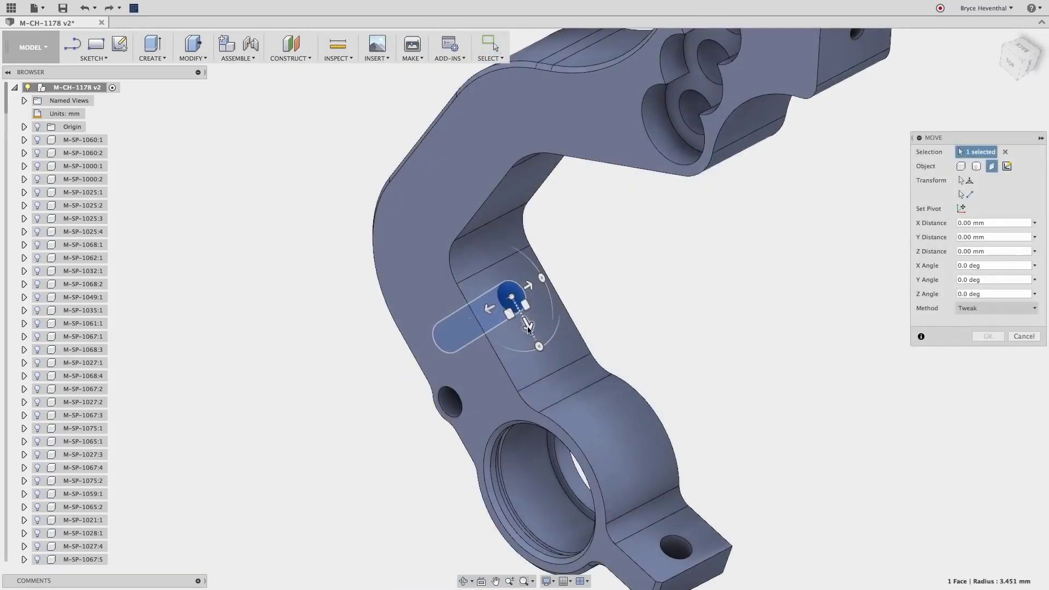
drag(525, 325, 536, 342)
text(5)
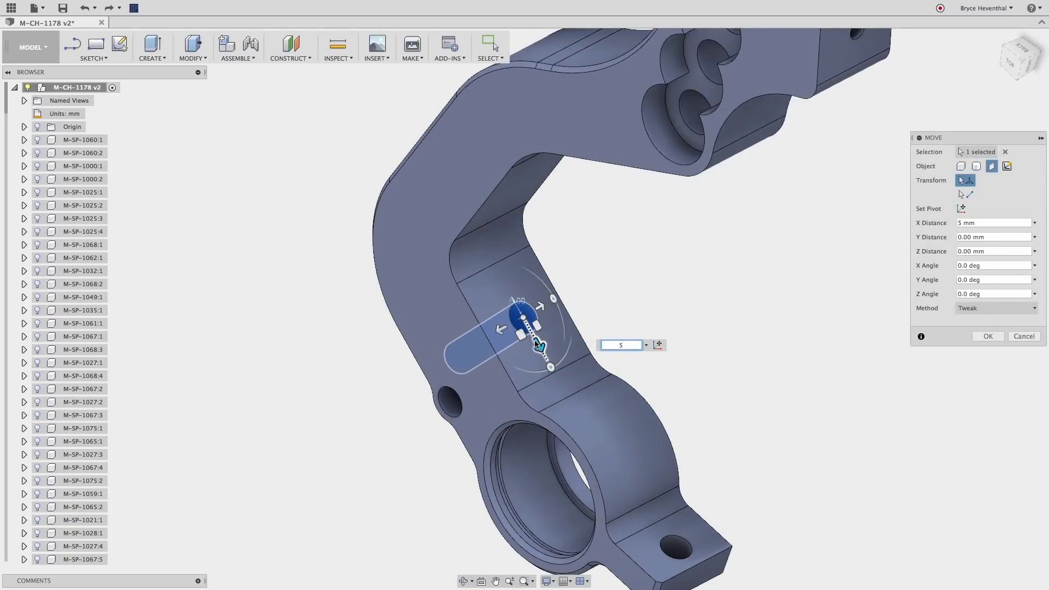
key(Return)
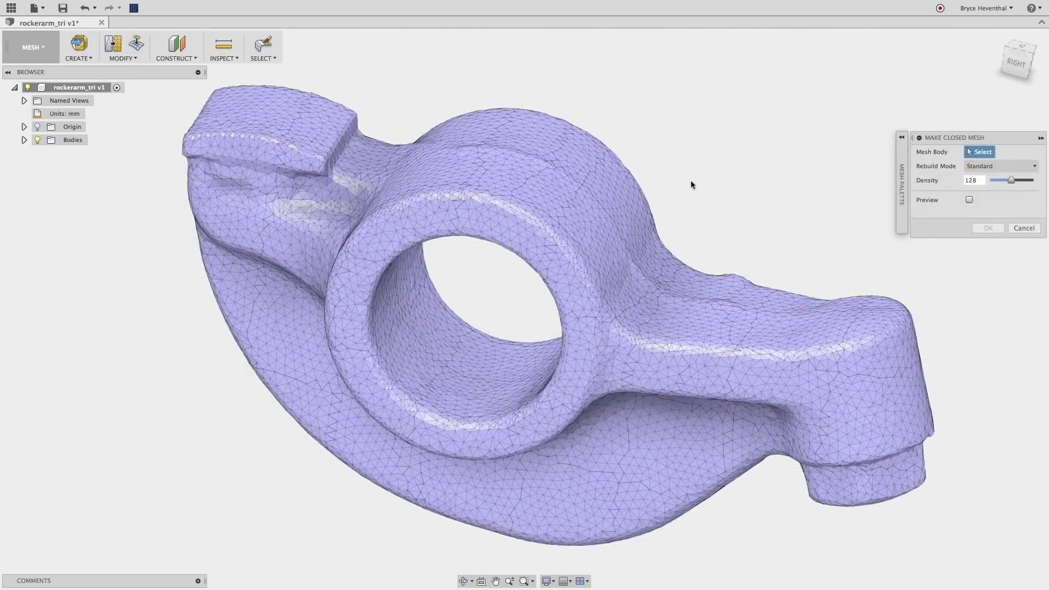
Rebuild the rocker arm mesh body as a Standard closed mesh at density 128.
mouse_move(691, 180)
shift+middle_down()
mouse_move(711, 173)
mouse_move(705, 124)
shift+middle_up()
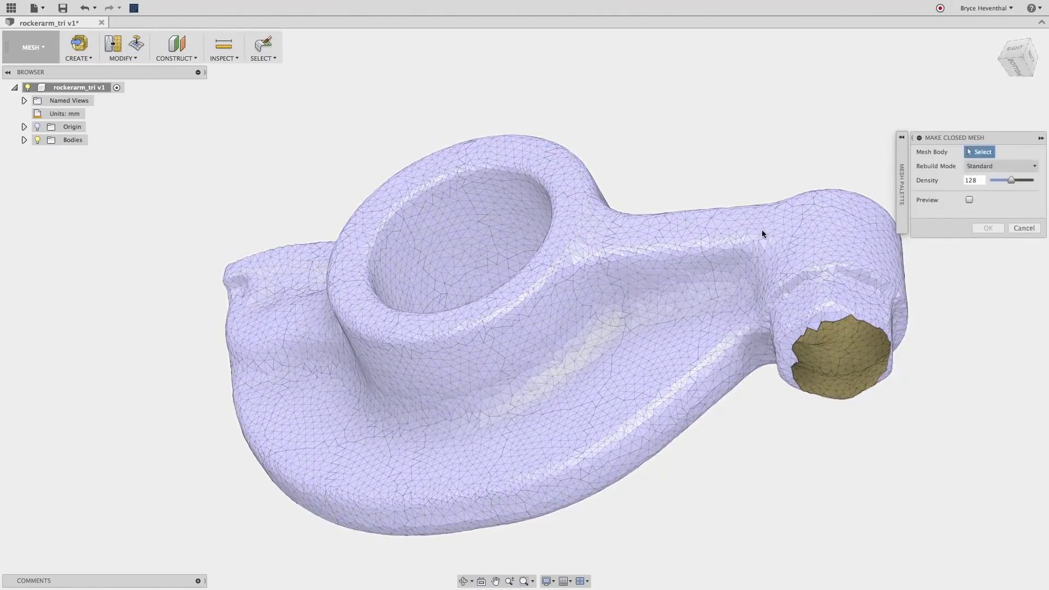
click(768, 239)
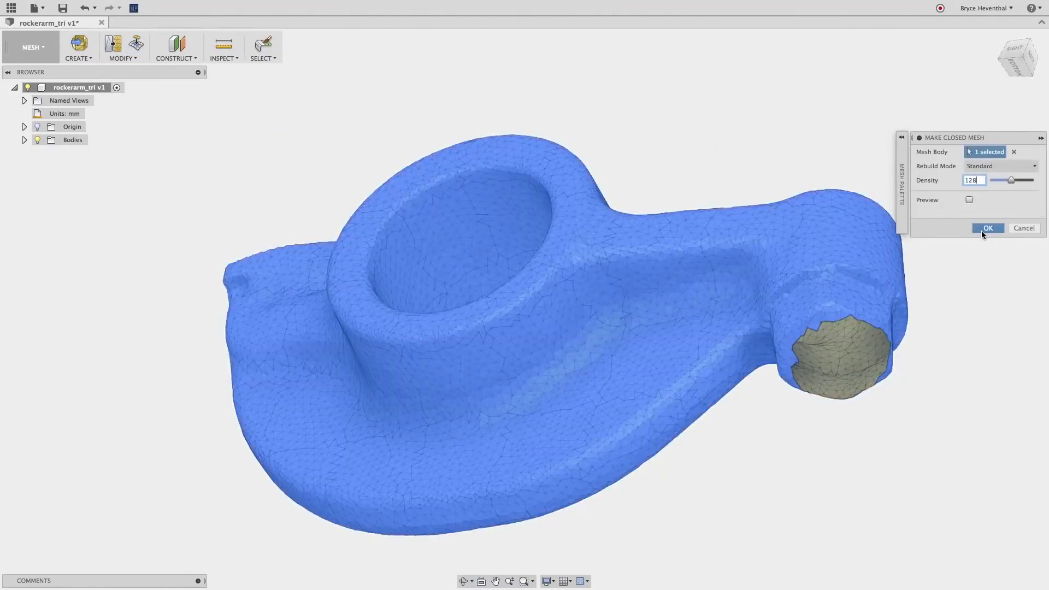
click(987, 228)
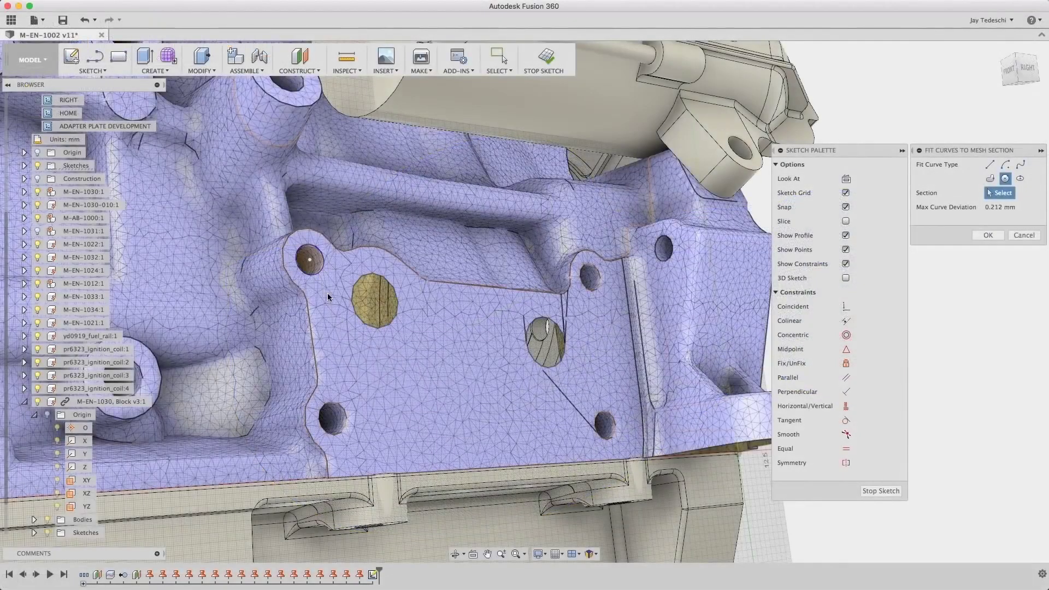
Finish the engine adapter plate extrusion and rotate a form face to -7.5 deg.
click(597, 290)
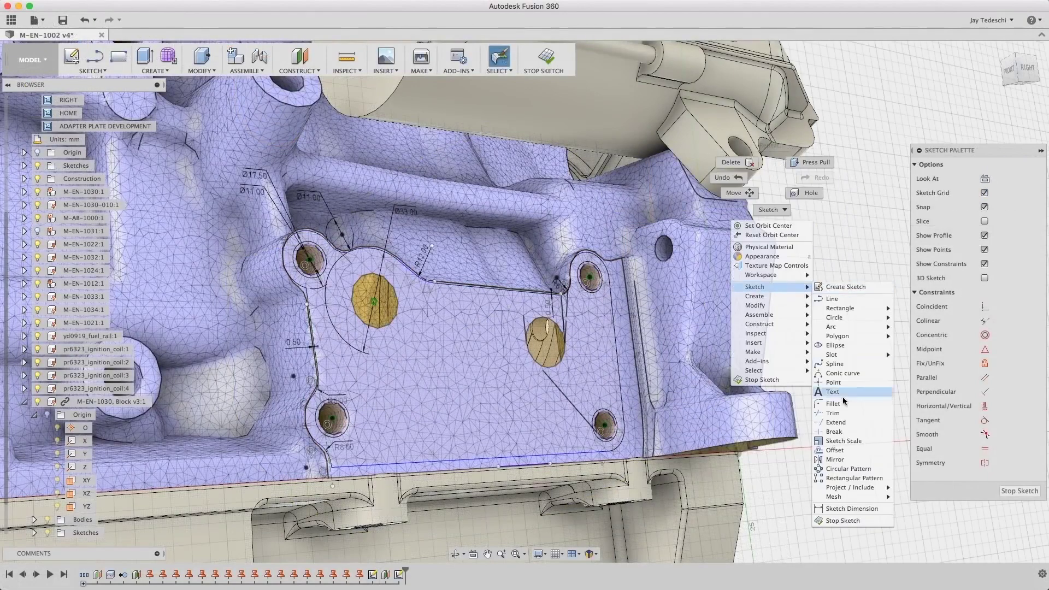
key(Escape)
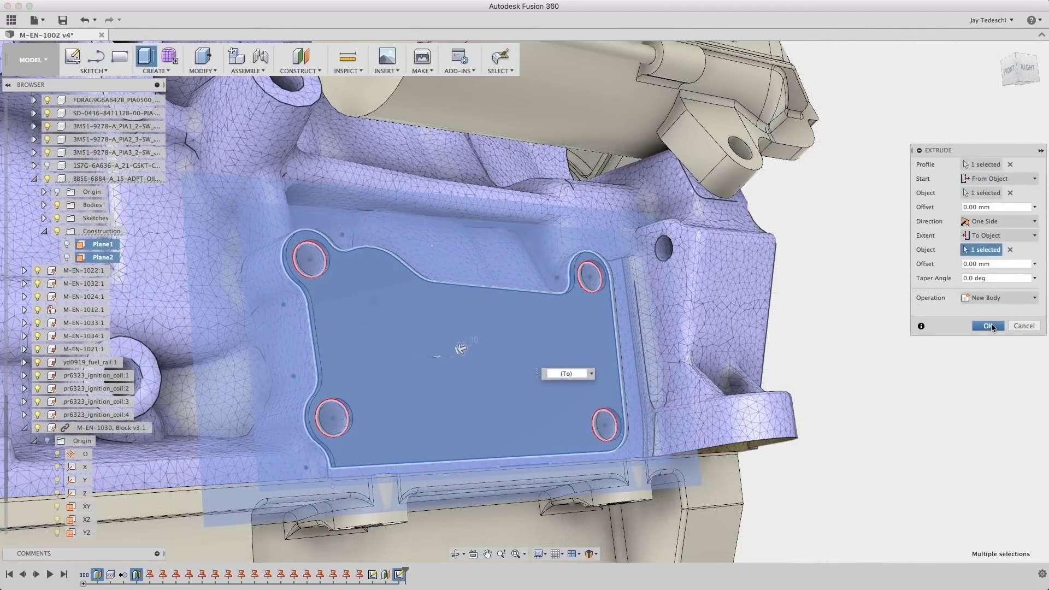
key(Return)
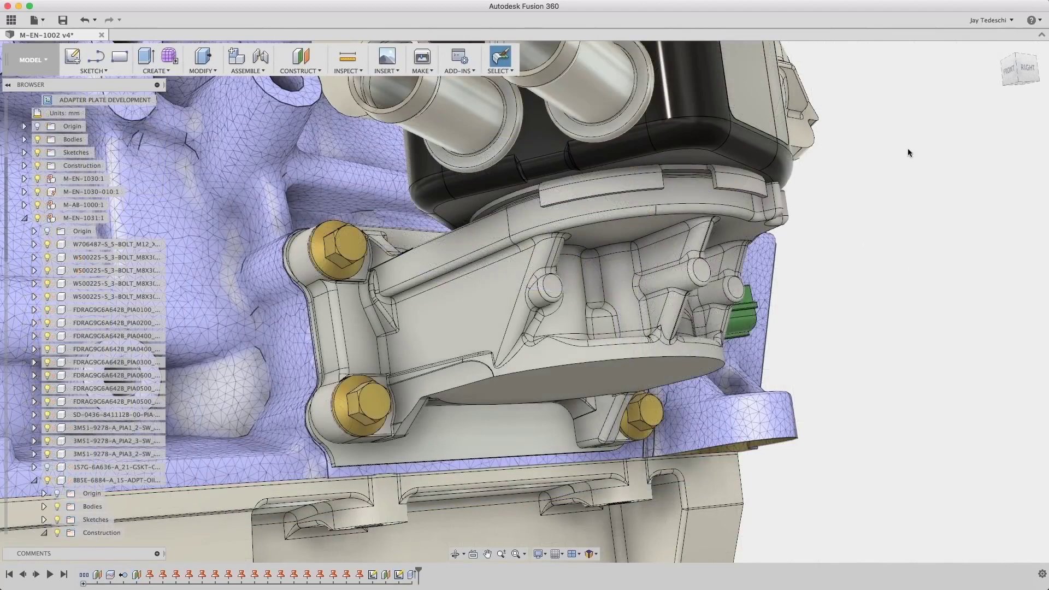
click(998, 49)
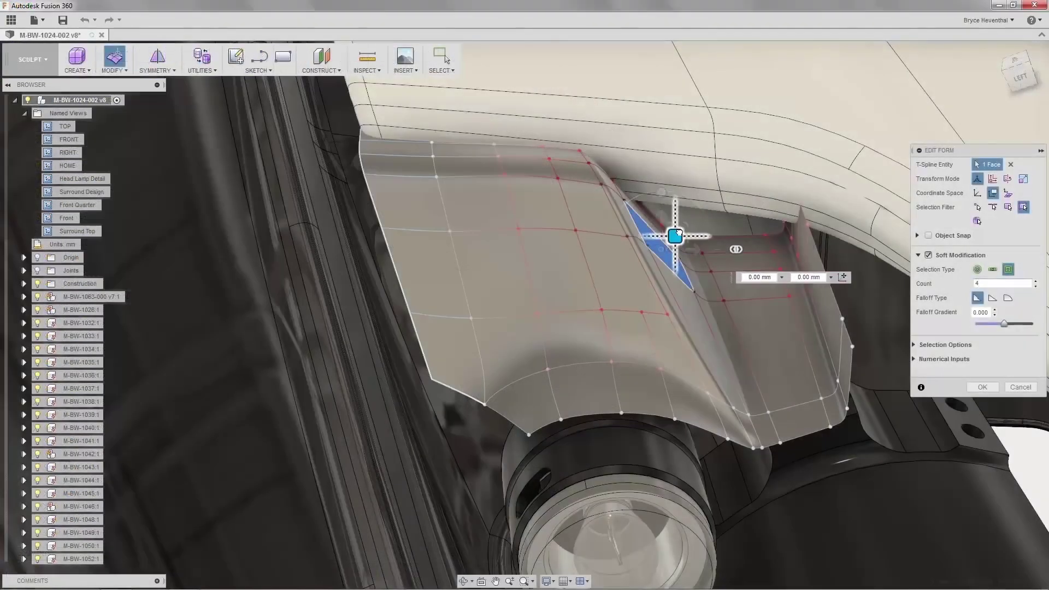
drag(675, 186, 677, 197)
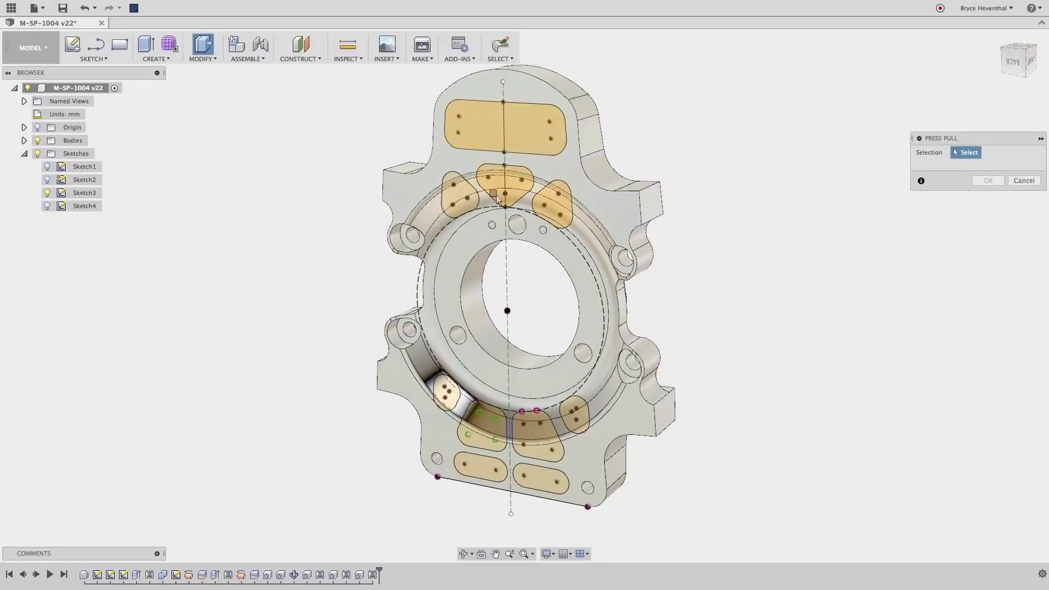
Press-pull the twelve pocket profiles into an extrude cut and set its extent.
drag(486, 476, 517, 452)
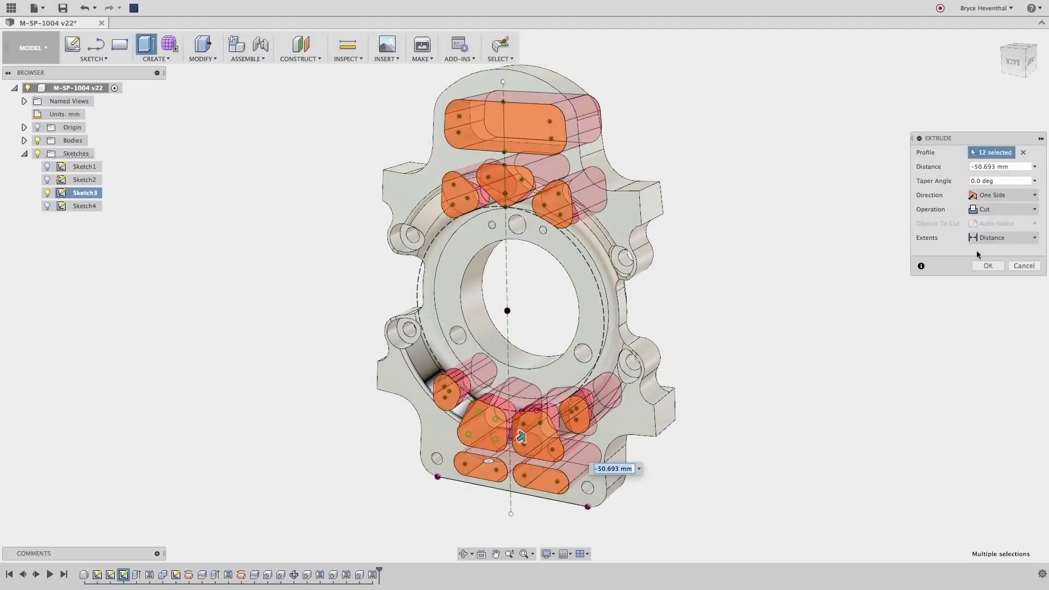
click(1004, 238)
click(985, 273)
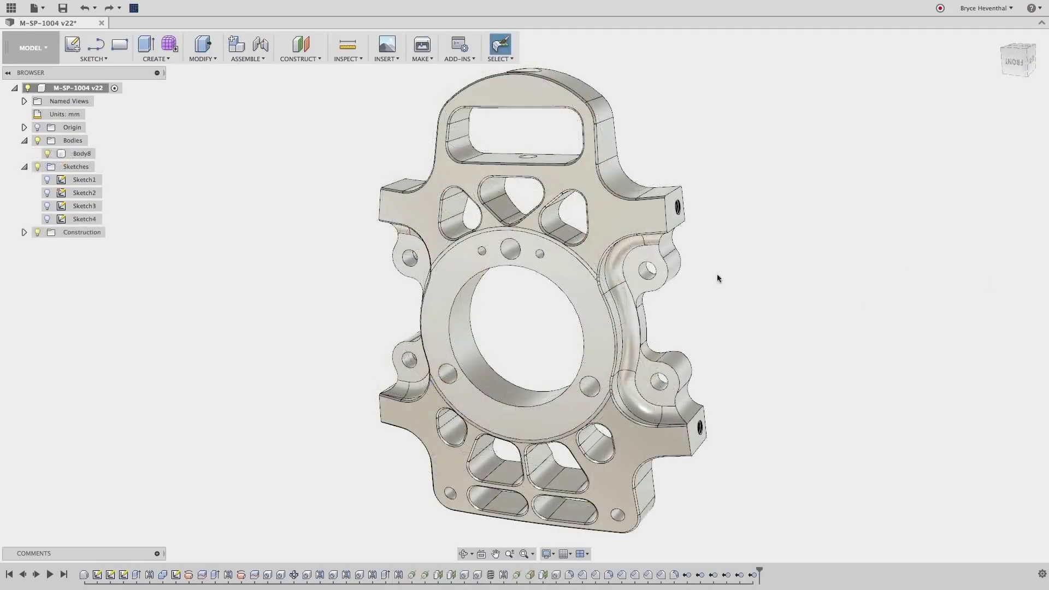
shift+middle_drag(718, 279, 773, 253)
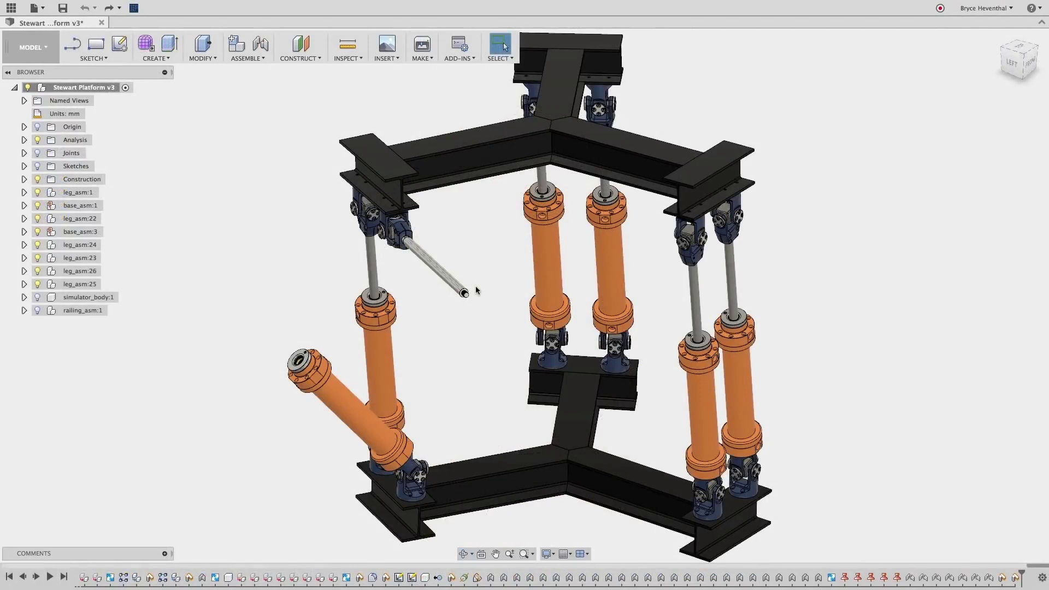
Join the loose rod to the tilted orange cylinder with a Slider joint.
key(j)
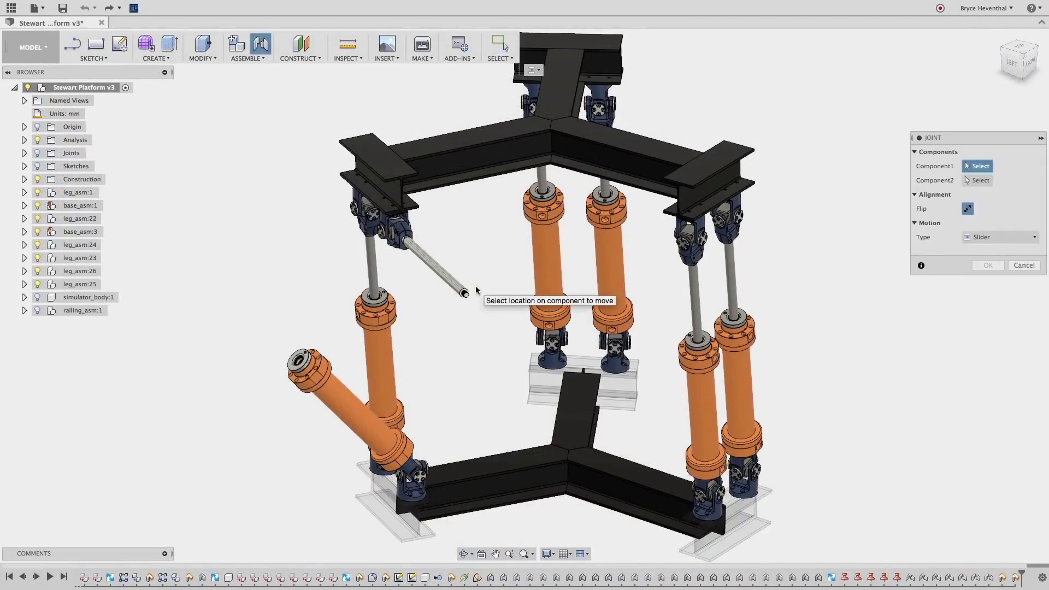
click(431, 270)
click(352, 421)
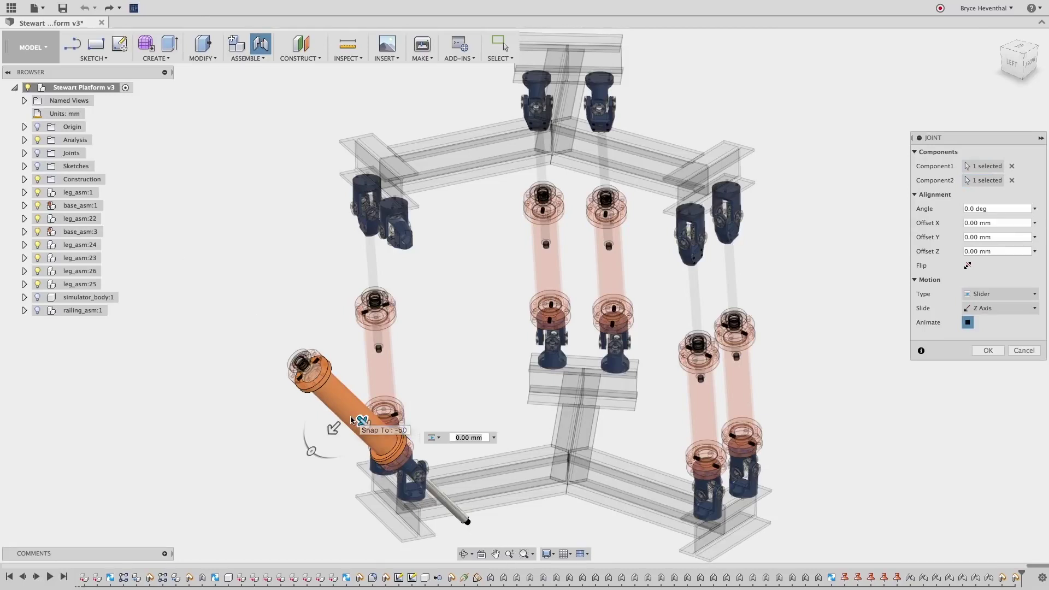
click(988, 350)
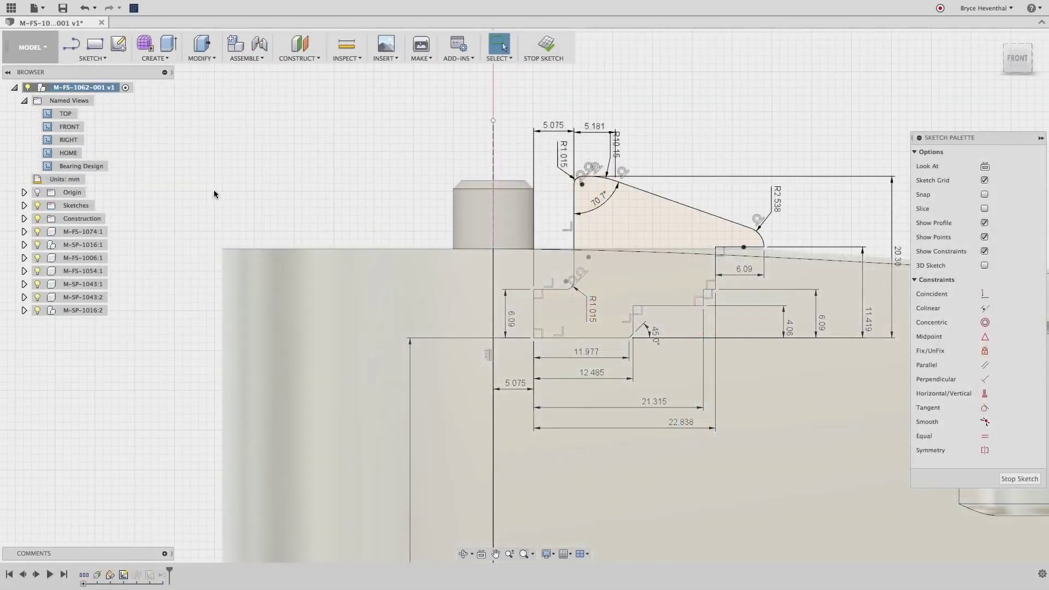
From the Bearing Design view, revolve the stepped profile 360° about the vertical centre line as a new component named M-FS-1073.
double_click(86, 165)
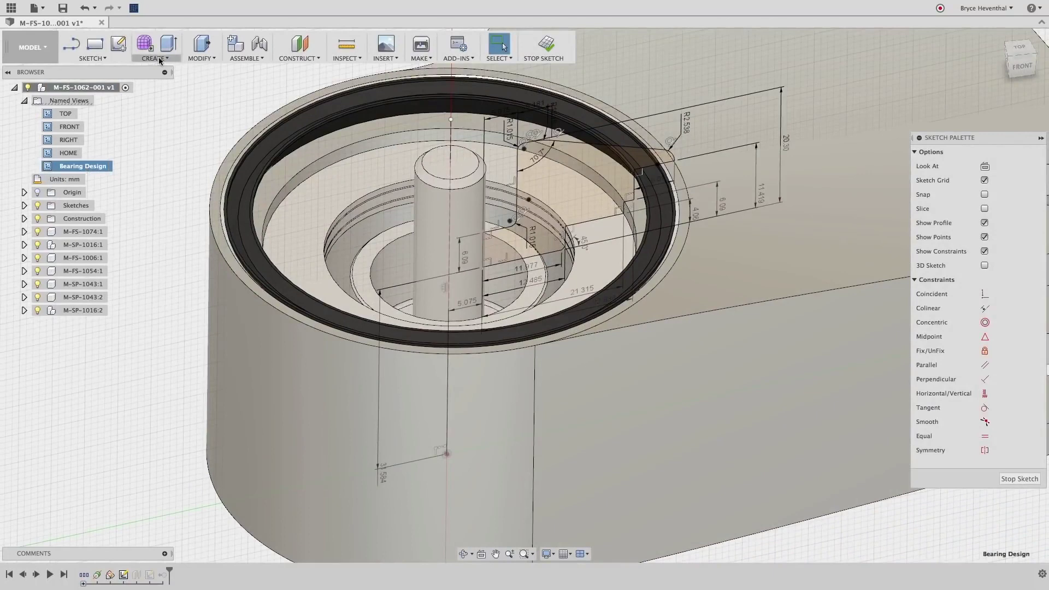
click(158, 56)
click(157, 92)
click(580, 181)
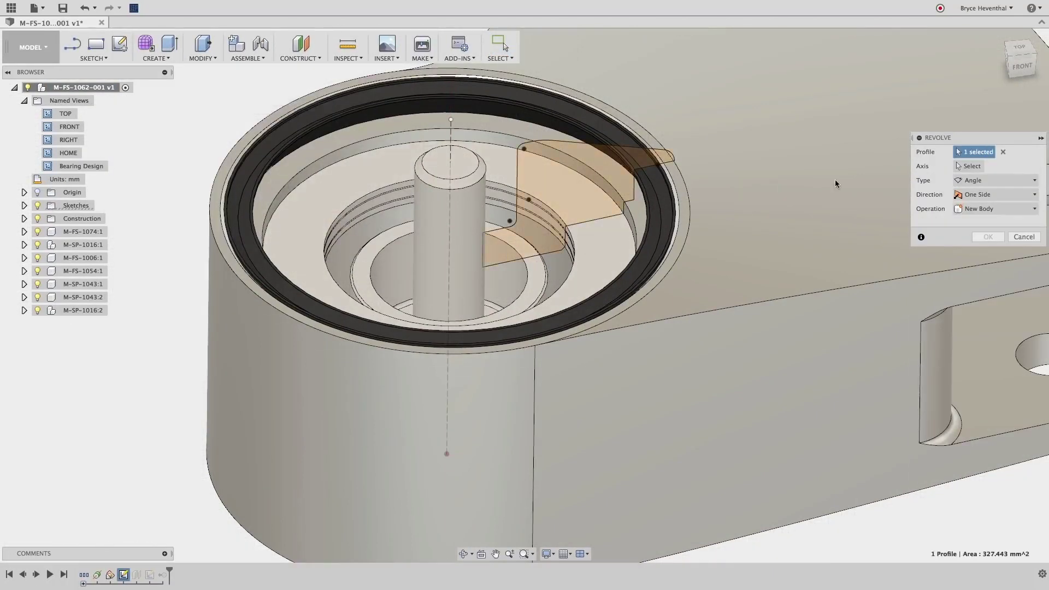
click(451, 153)
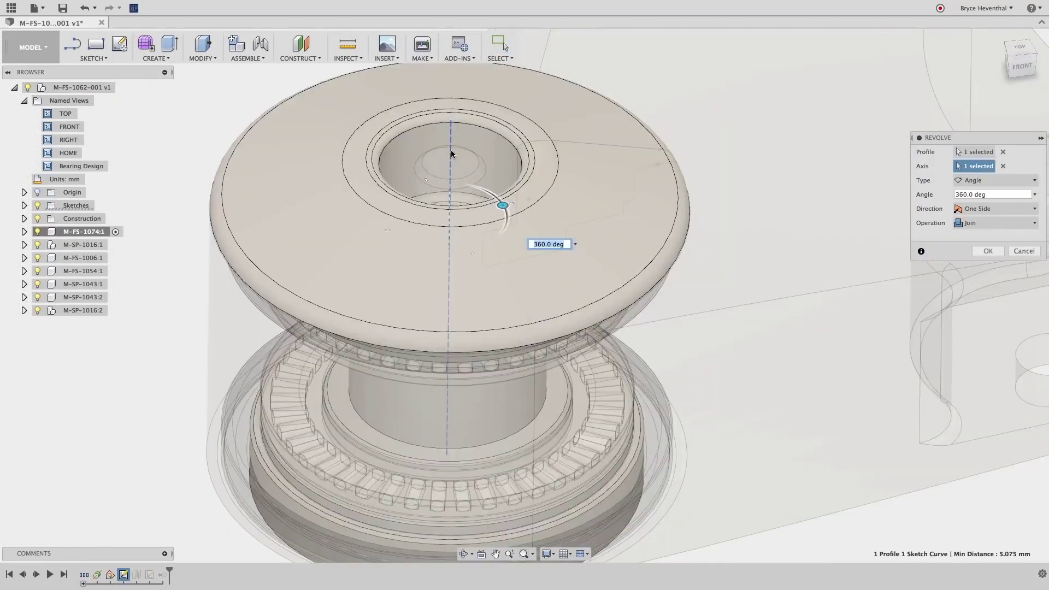
click(963, 223)
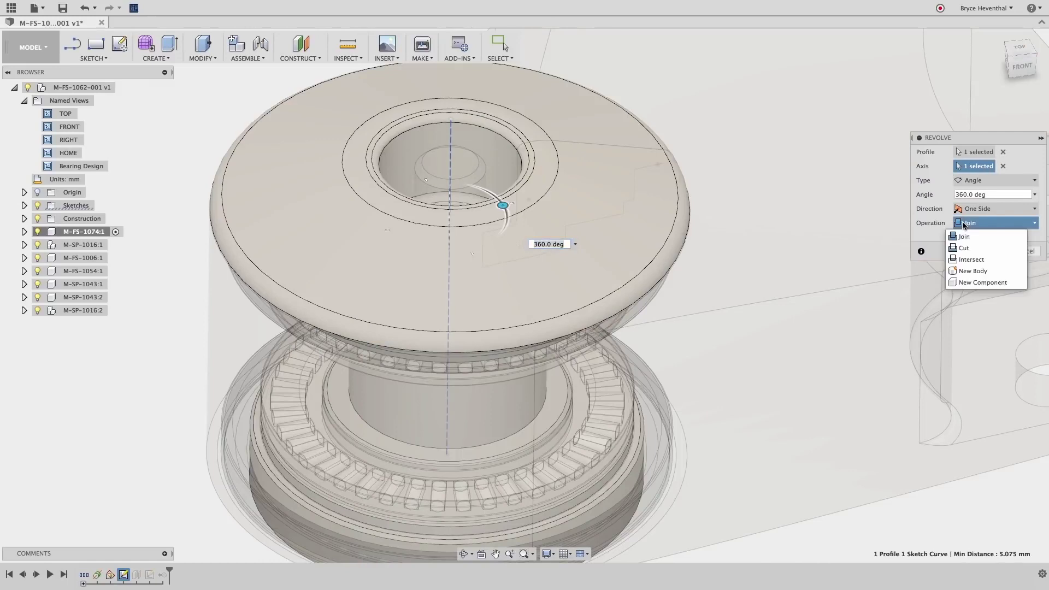
click(961, 284)
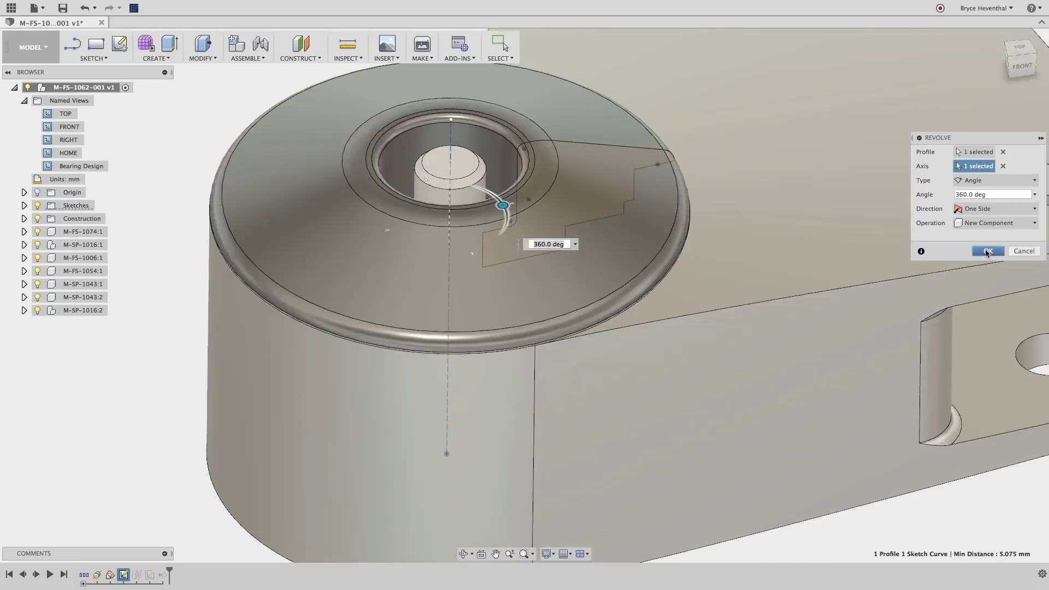
click(988, 251)
double_click(84, 311)
text(M-FS-1073:1)
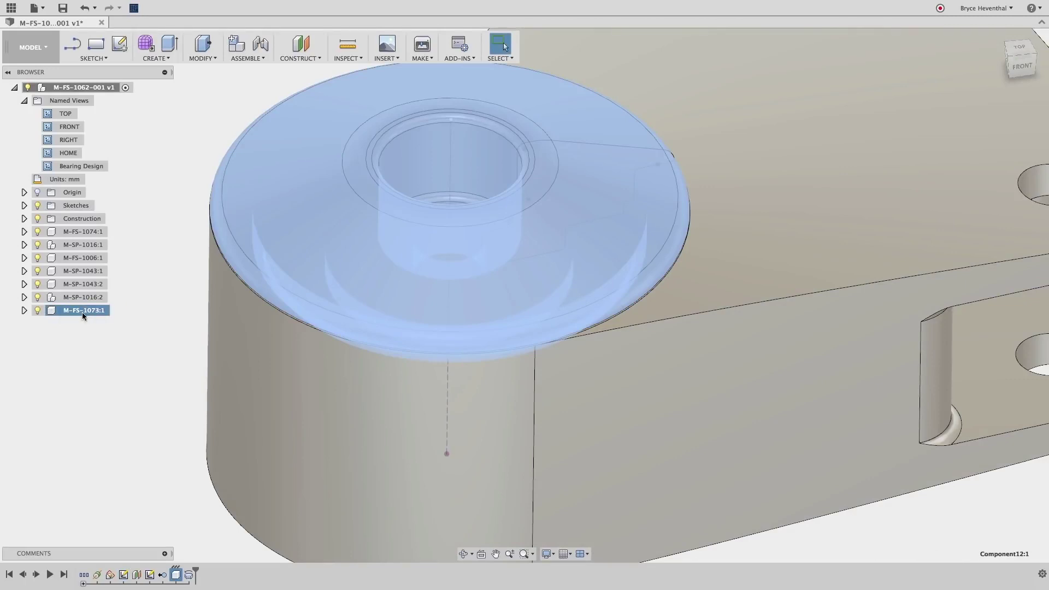
Extrude the small central circle 45 mm downward into a pin.
click(94, 345)
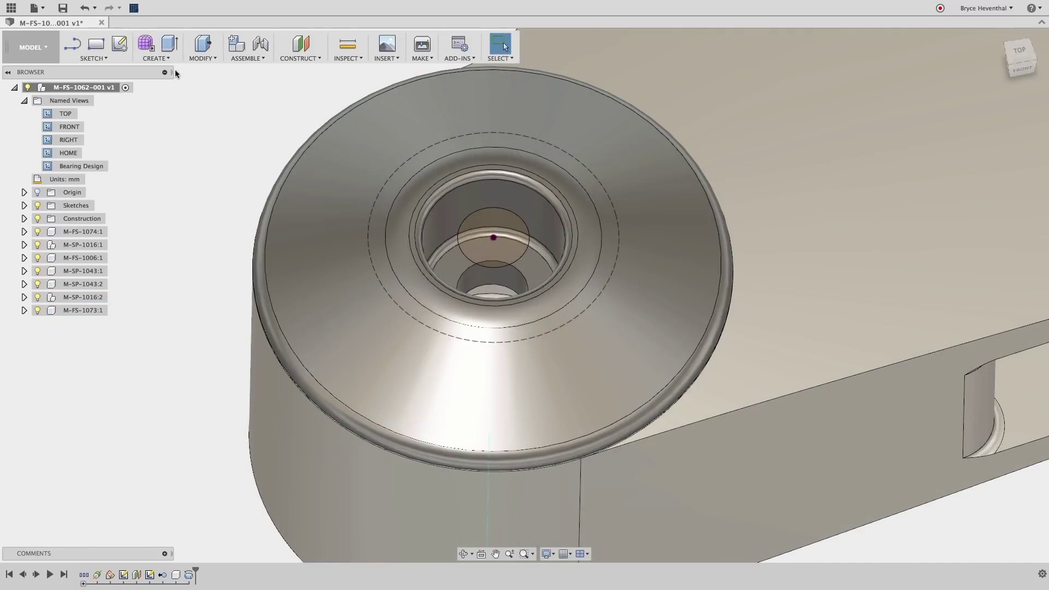
click(159, 58)
click(158, 80)
click(493, 244)
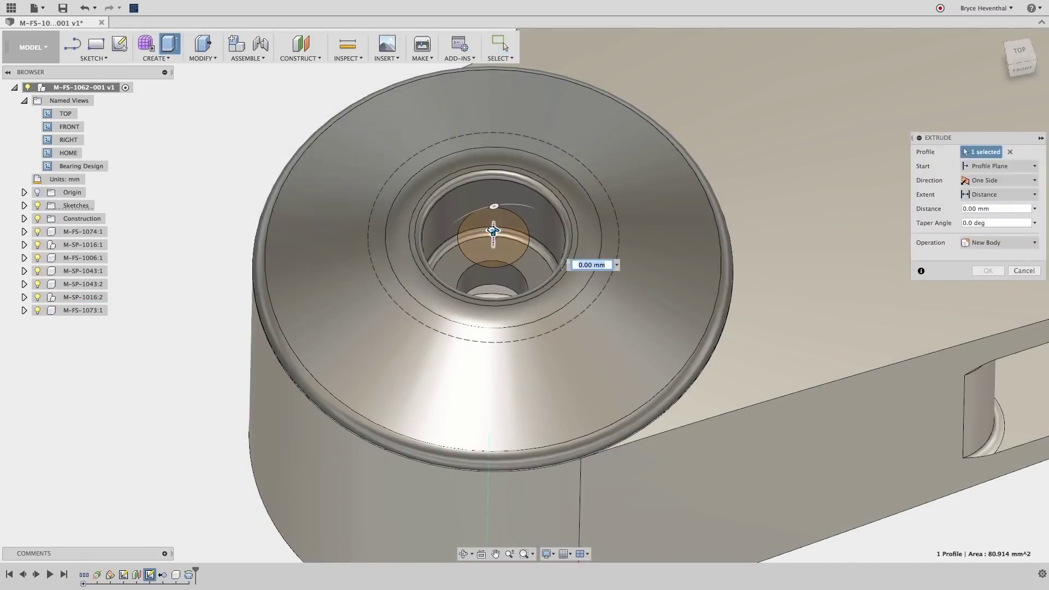
drag(493, 245, 490, 248)
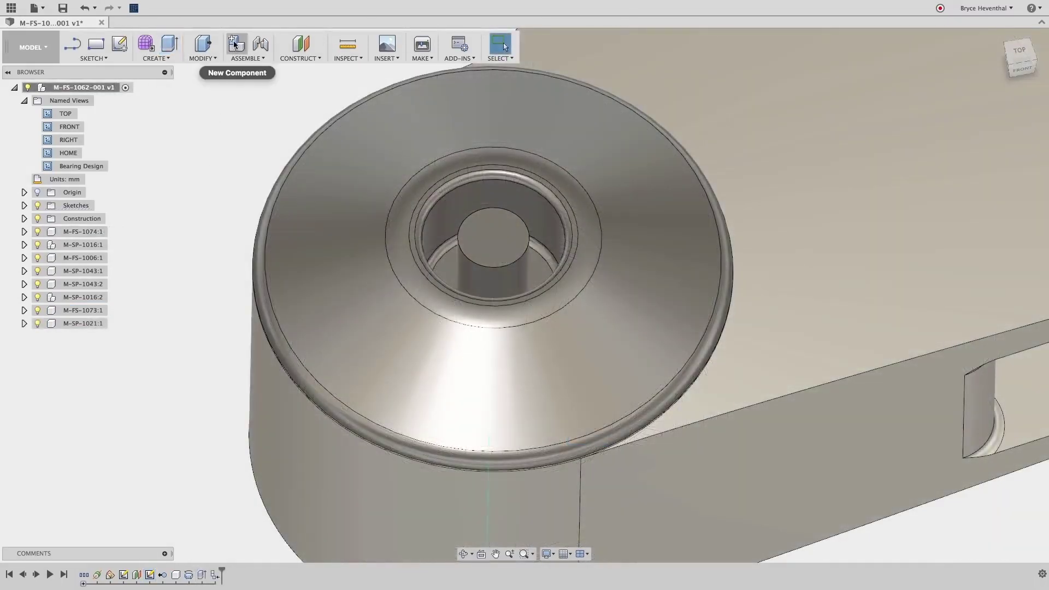
Create a new component M-1019 and move M-FS-1073:1 and M-SP-1021:1 inside it.
click(235, 44)
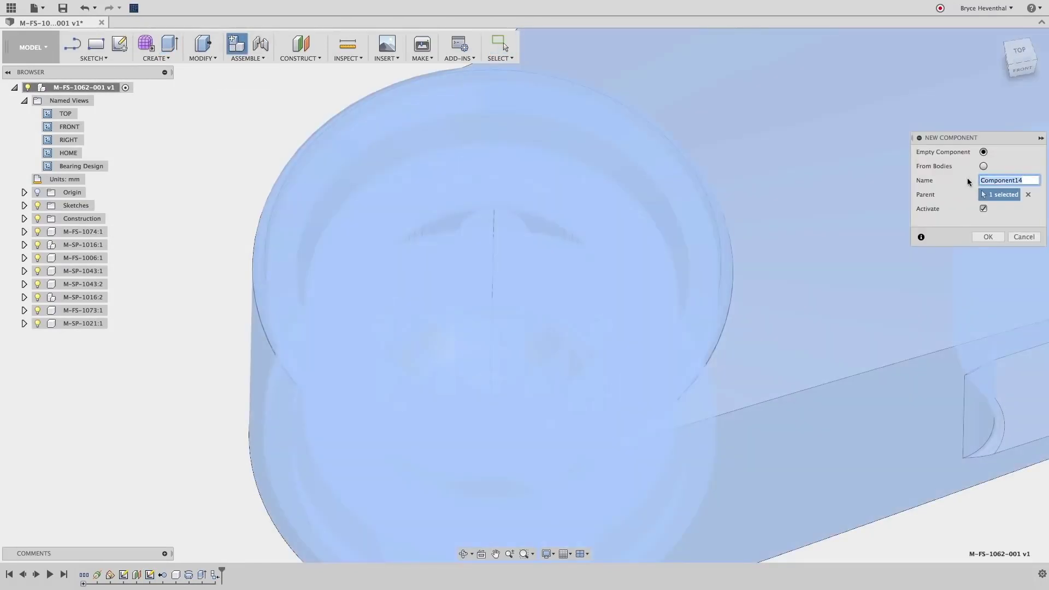
text(M-1019)
key(Return)
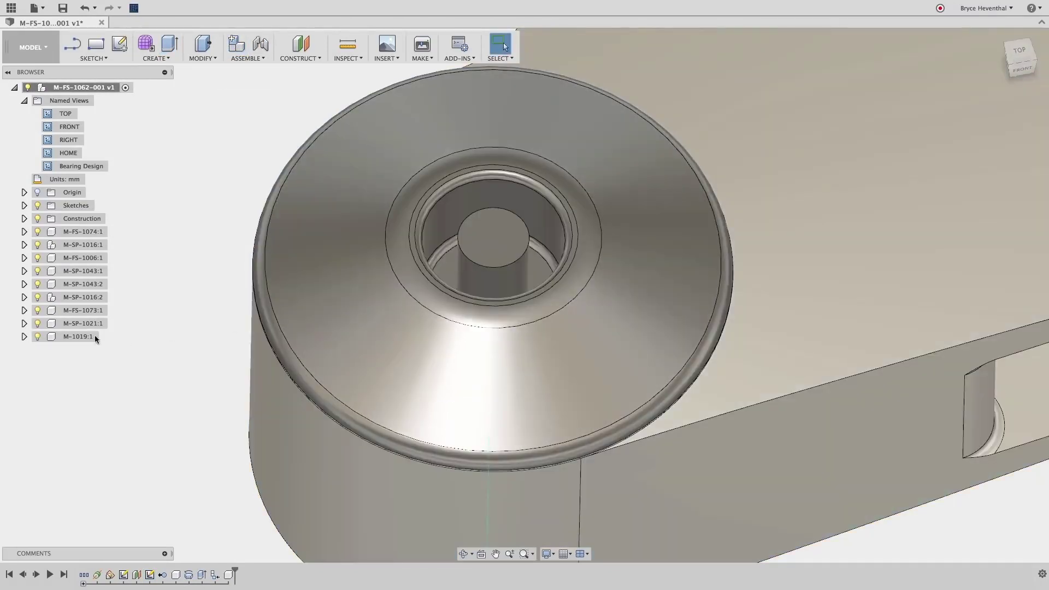
click(84, 310)
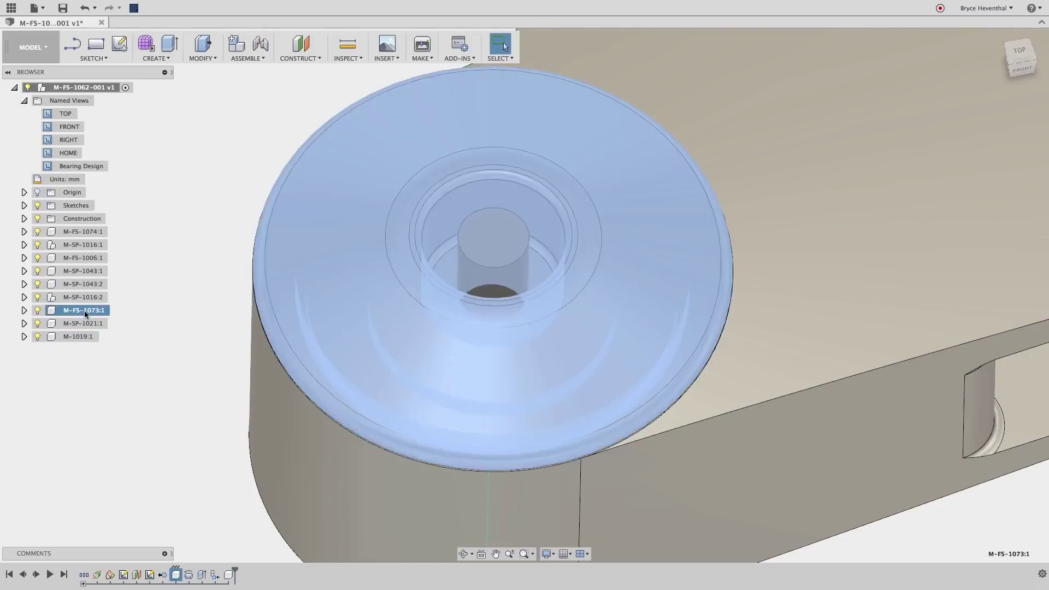
shift+click(82, 323)
drag(82, 324, 61, 339)
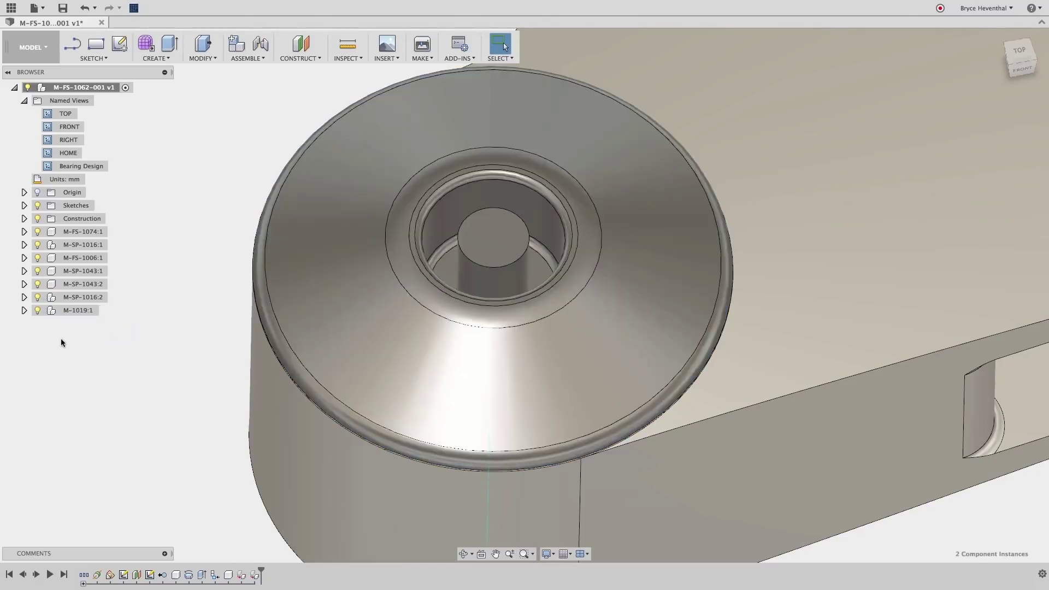
click(24, 310)
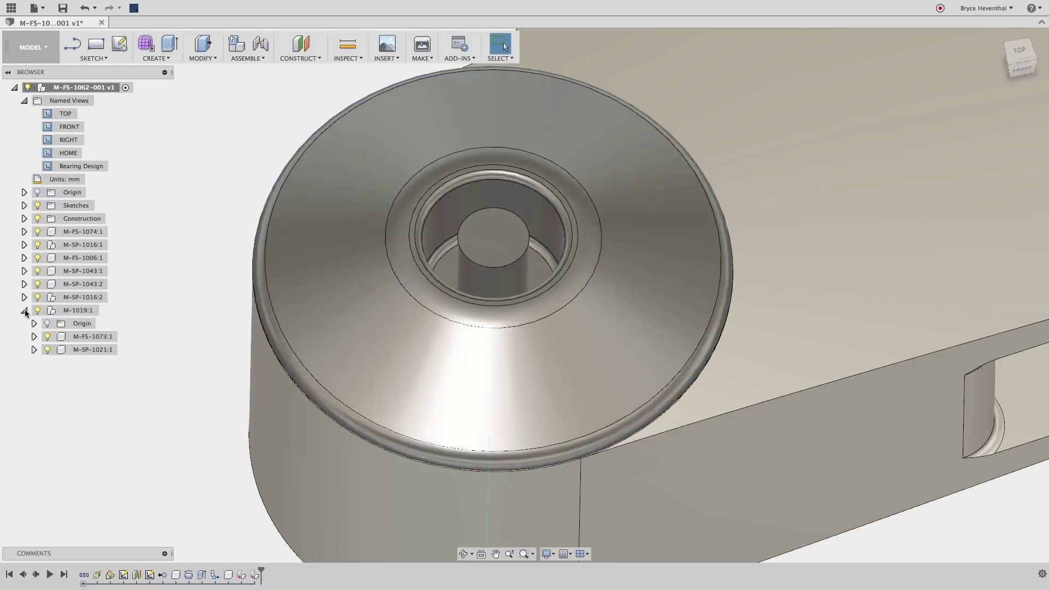
click(84, 336)
click(86, 350)
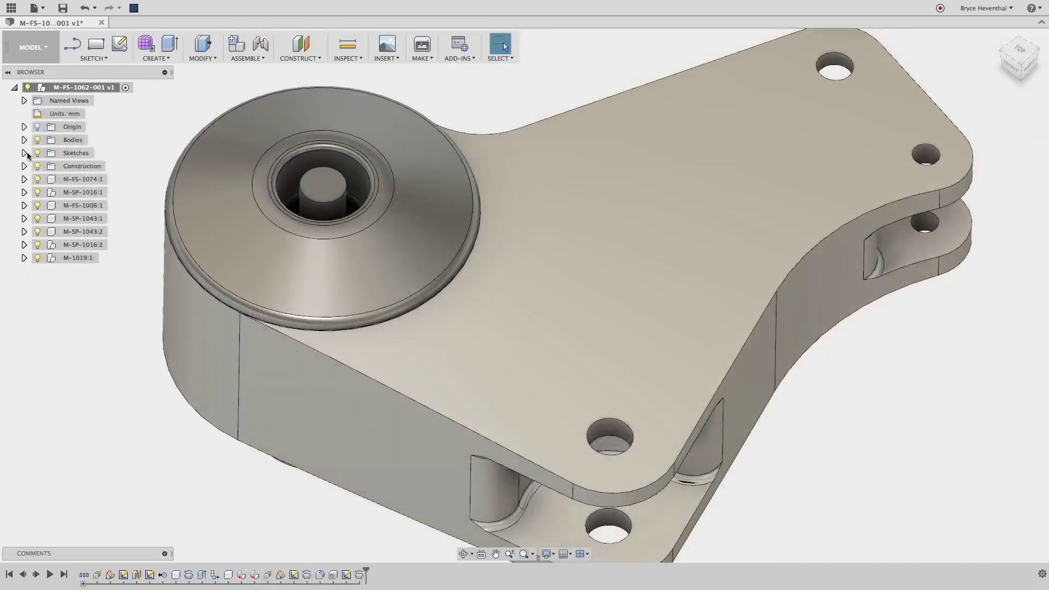
Select Sketch1 and the O-Ring body in the Browser.
click(25, 153)
click(80, 167)
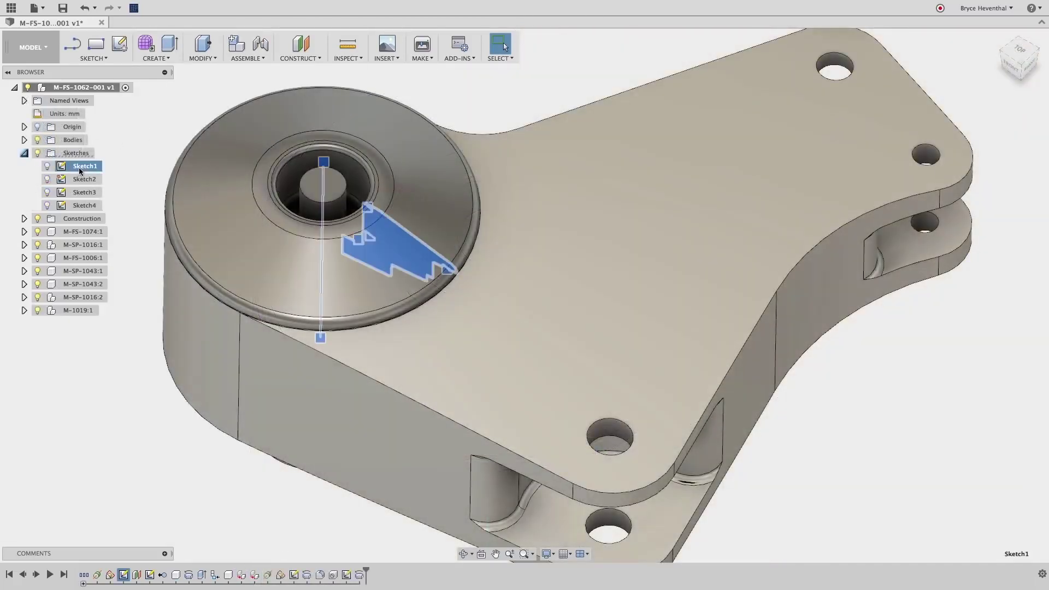
click(24, 140)
click(80, 154)
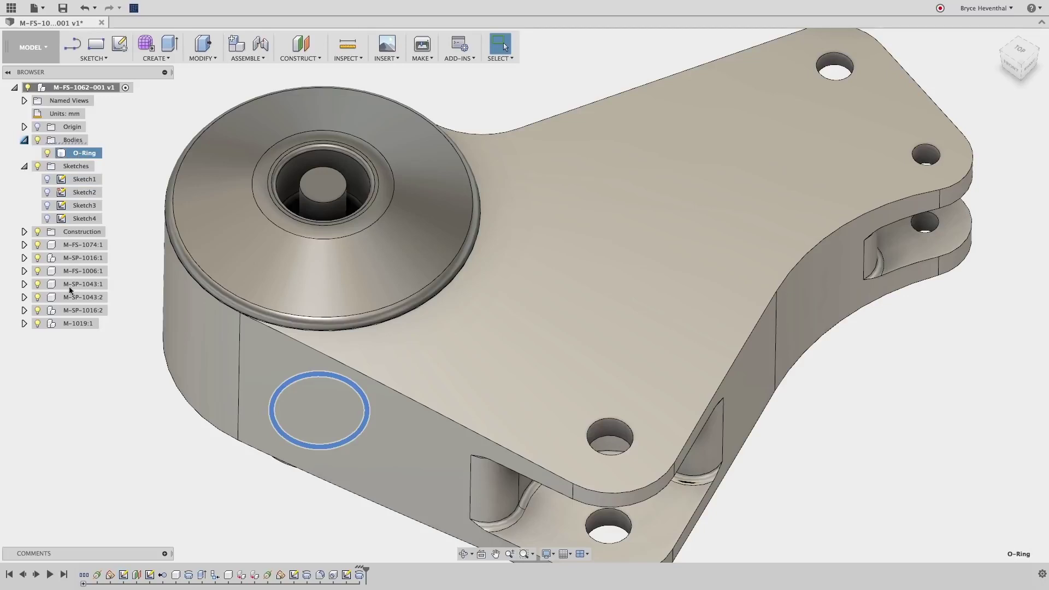
Chamfer the pin's top edge and the hole's edge by 1 mm, then select M-SP-1021:1.
click(208, 58)
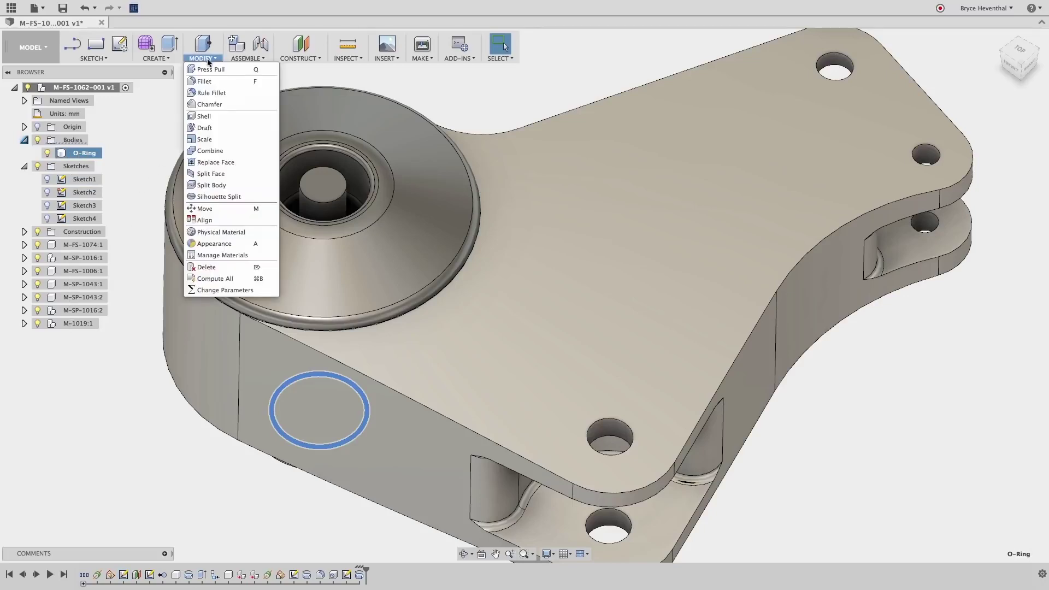
click(207, 94)
click(299, 183)
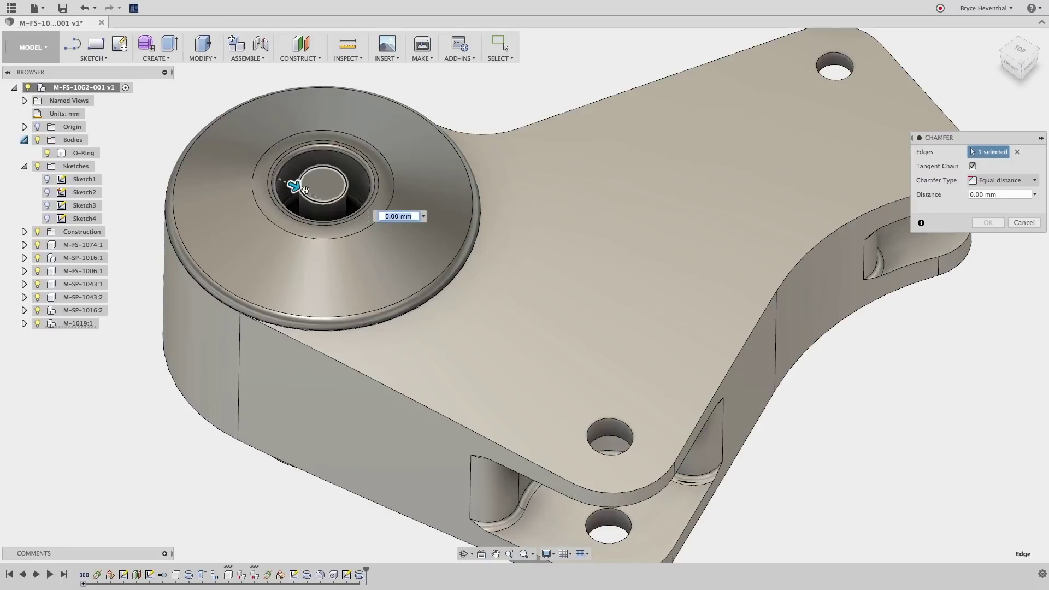
click(609, 455)
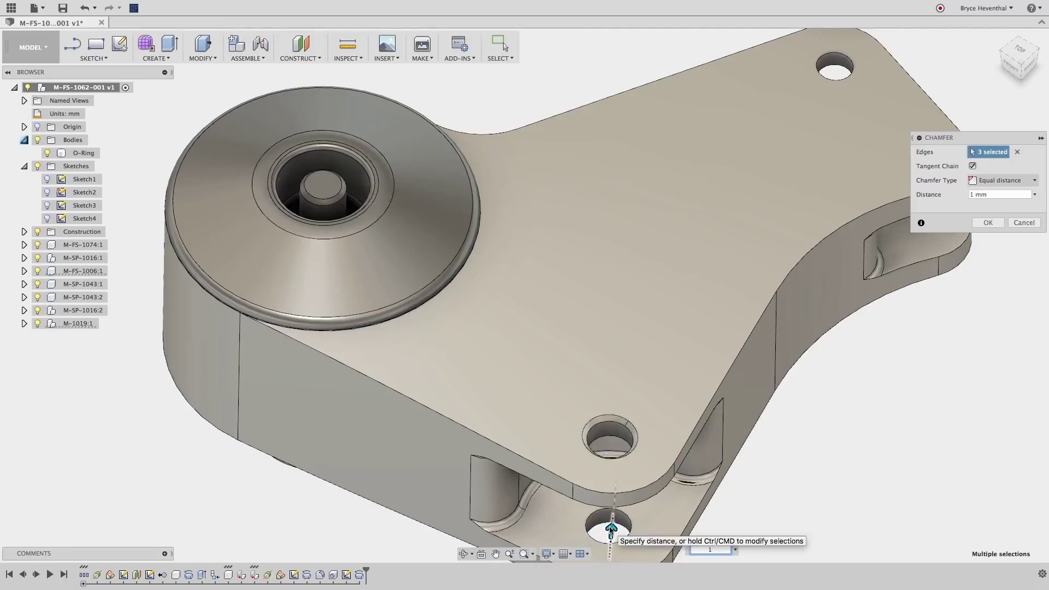
key(Return)
click(82, 362)
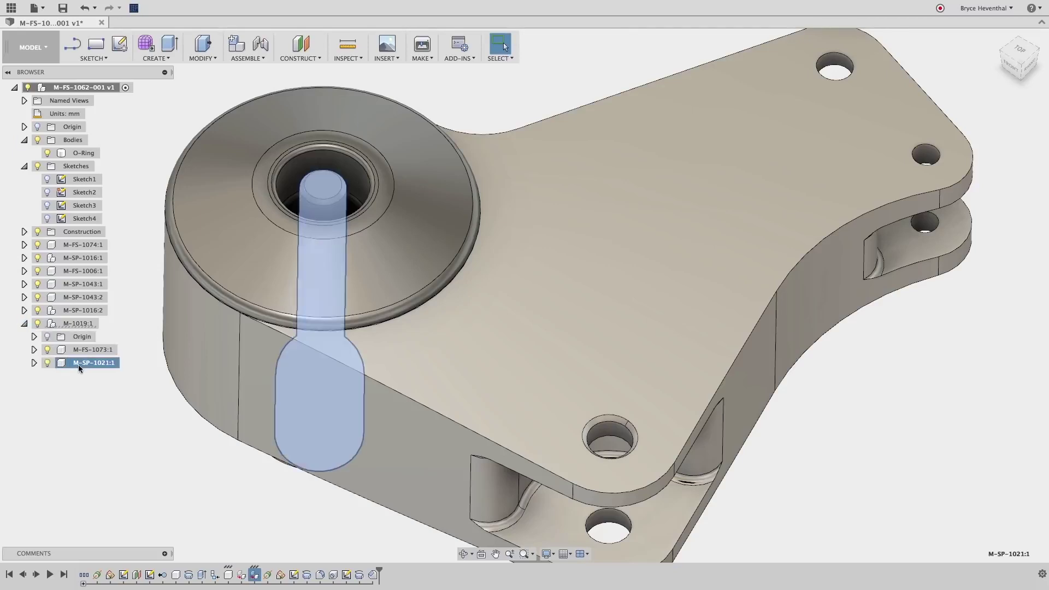
Activate M-SP-1021:1 and insert the M-SP-1016 (Bearing) part from the Data panel.
right_click(97, 363)
click(120, 336)
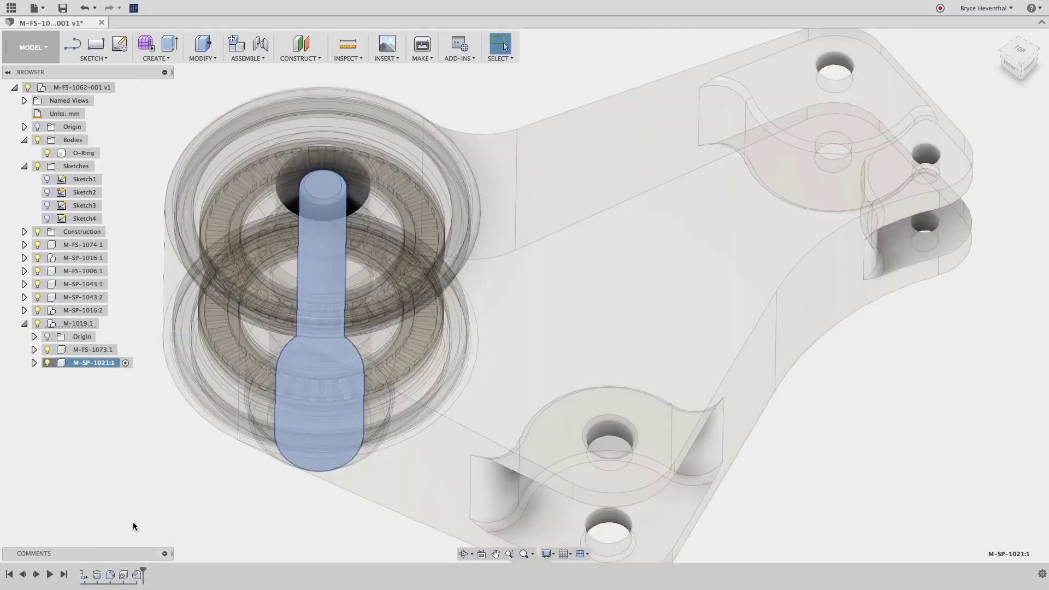
click(137, 576)
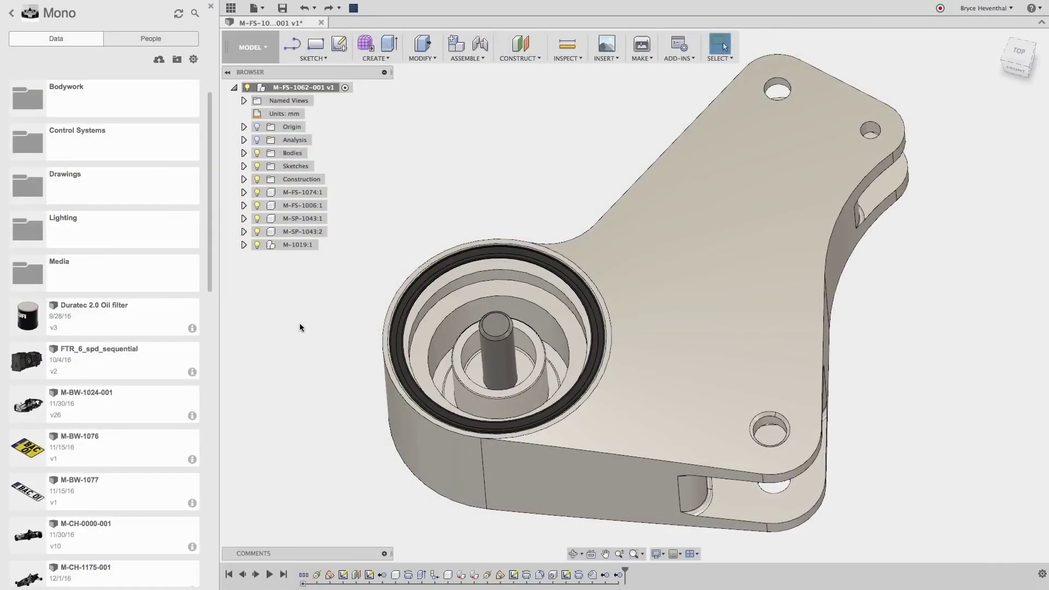
scroll(149, 350, down, 10)
scroll(149, 351, down, 10)
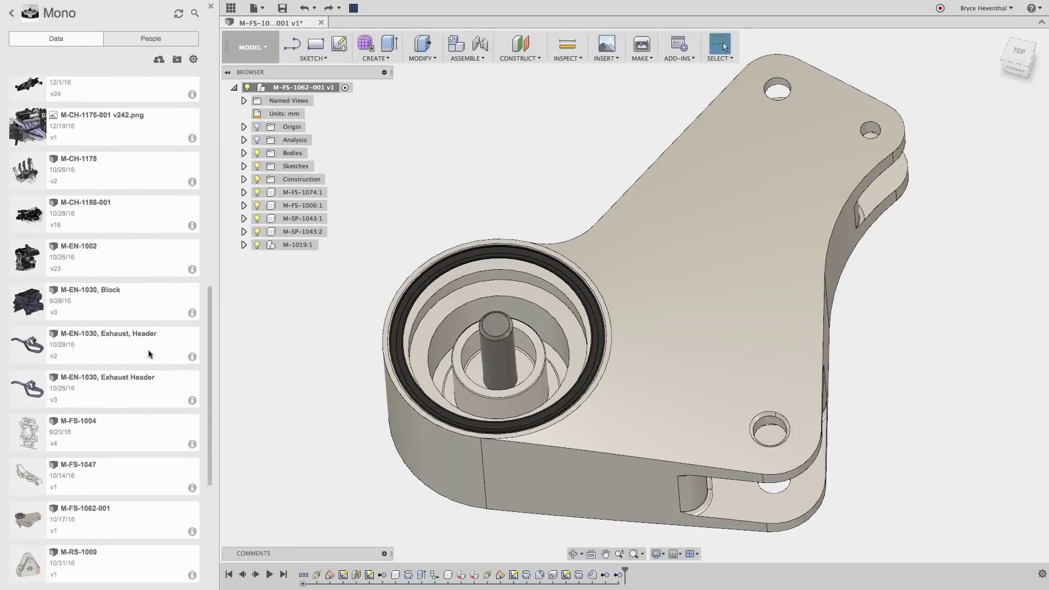
right_click(134, 394)
click(155, 410)
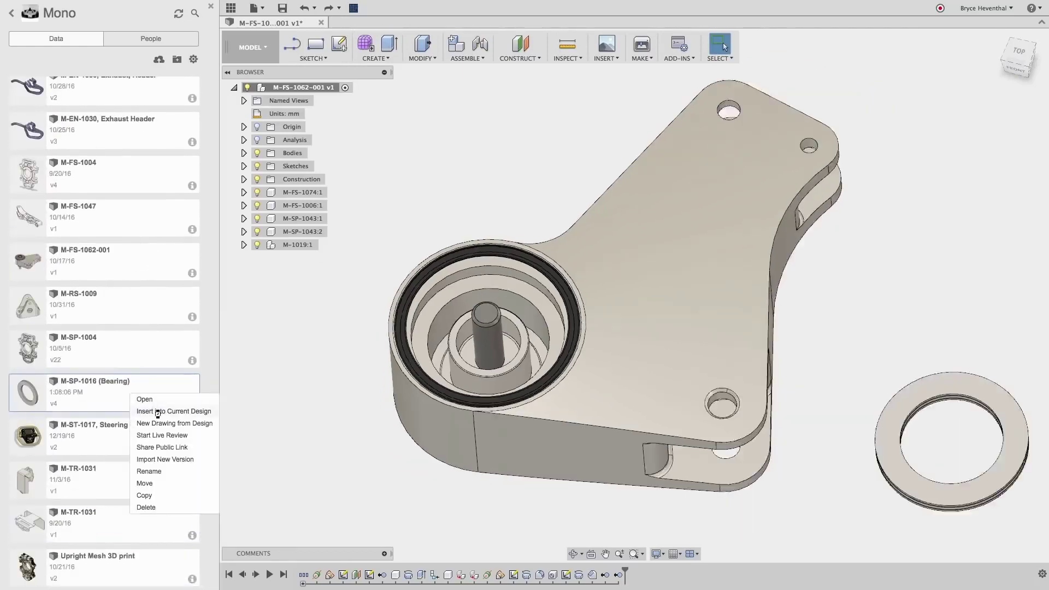
key(Return)
click(211, 6)
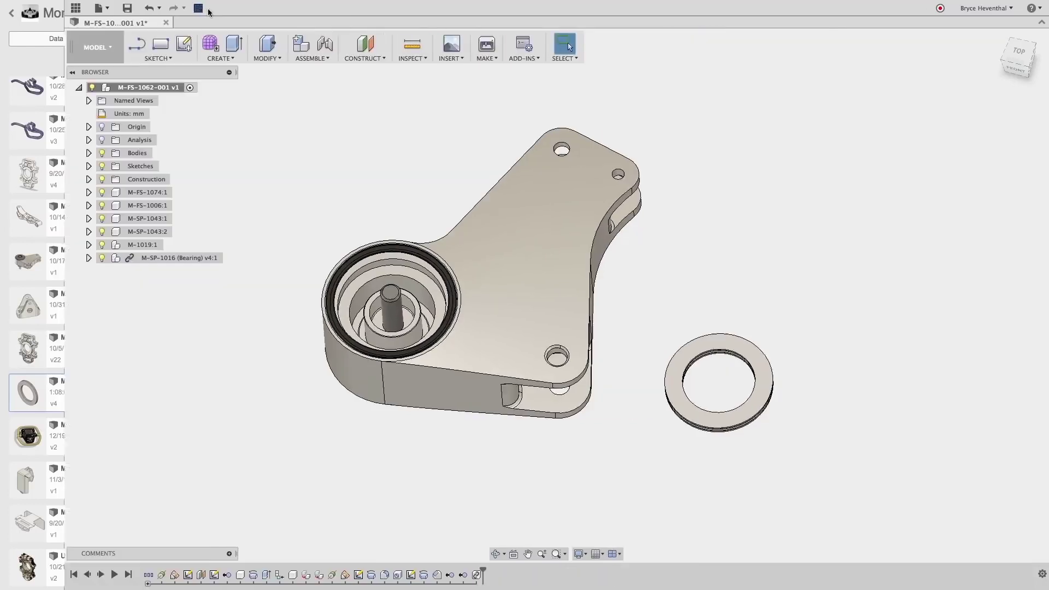
Join the bearing rigidly into the housing bore.
click(261, 44)
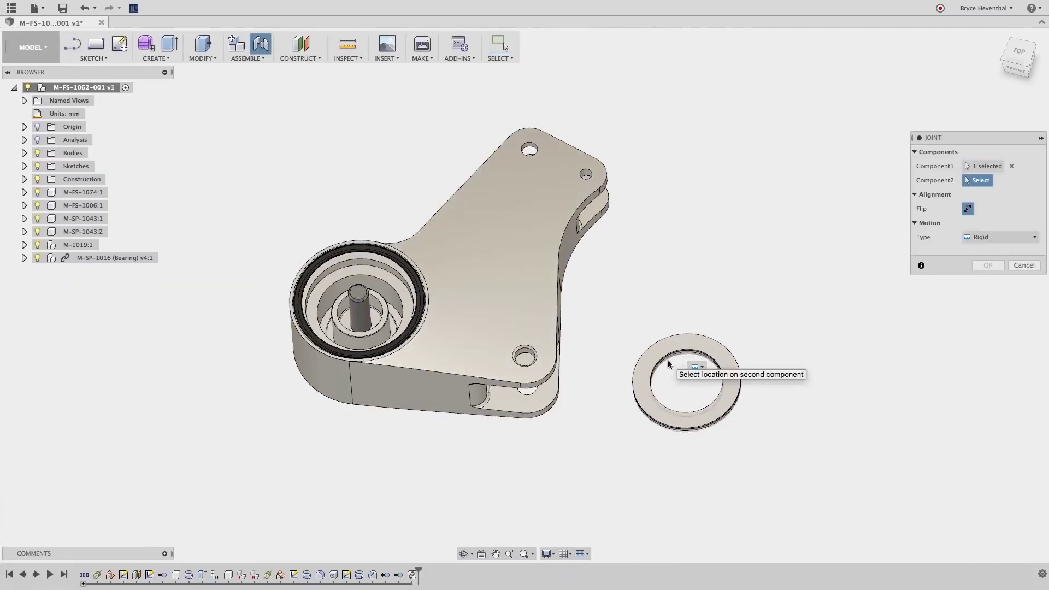
click(686, 380)
click(361, 303)
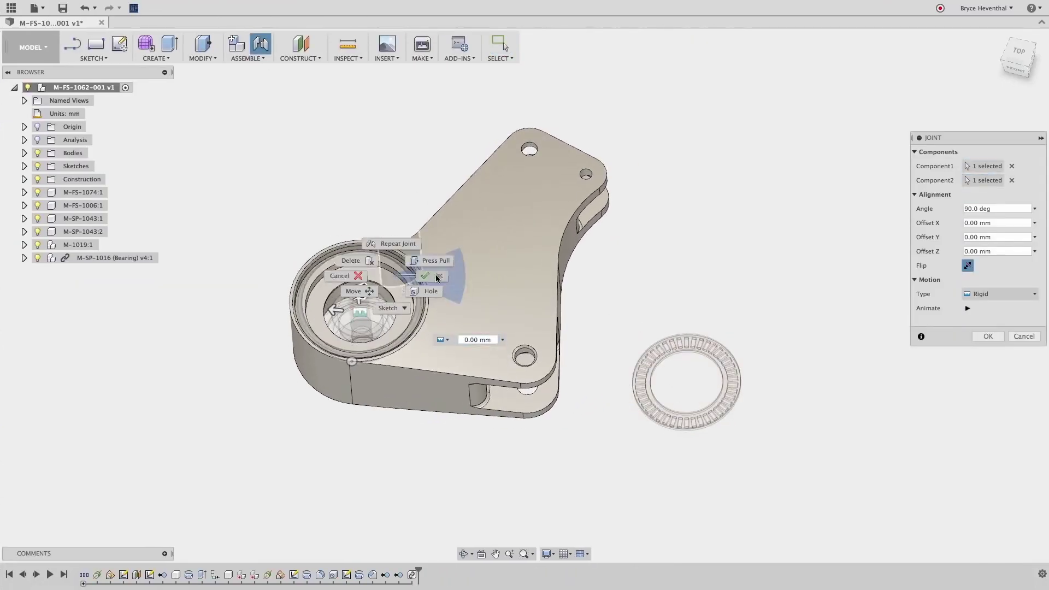
key(Return)
Show the hatched section analysis and view the section from the front.
click(38, 140)
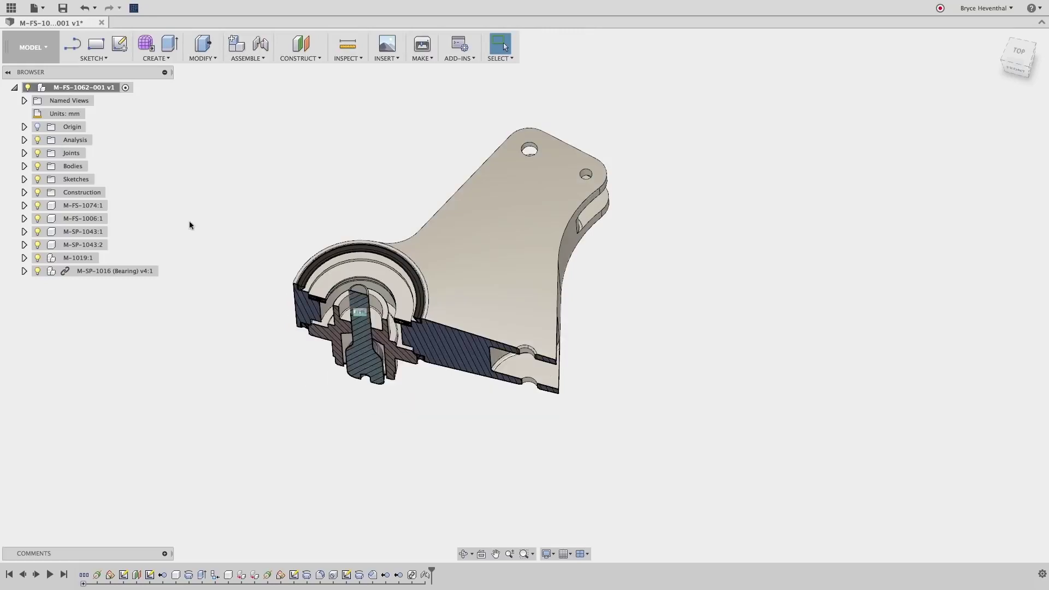
mouse_move(189, 225)
shift+middle_down()
mouse_move(302, 389)
mouse_move(317, 279)
shift+middle_up()
scroll(317, 279, up, 5)
scroll(317, 277, up, 2)
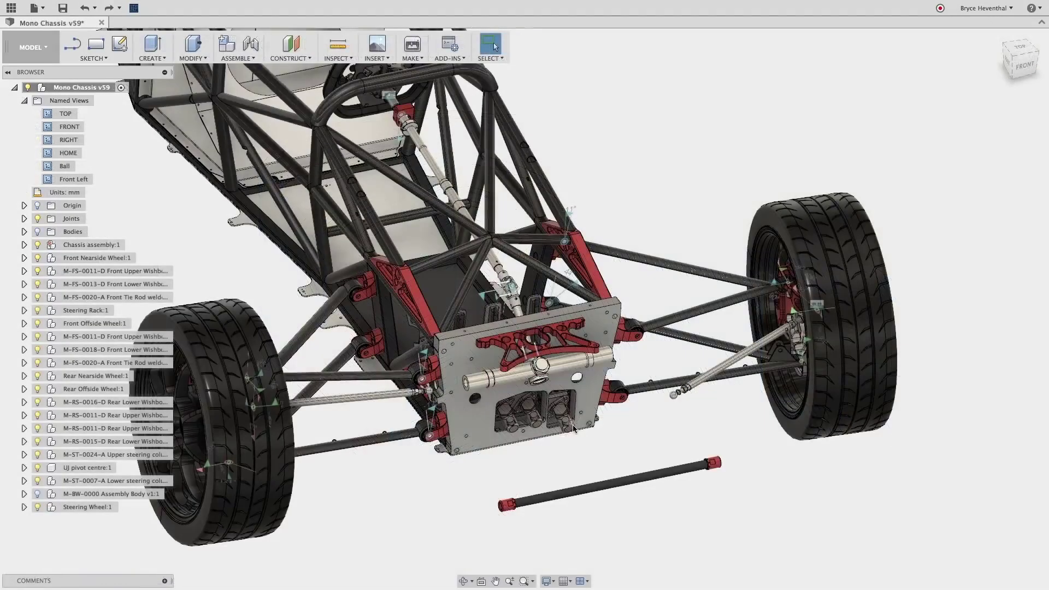
Connect the steering shaft to the rack tube with a slider joint.
scroll(632, 454, up, 5)
key(j)
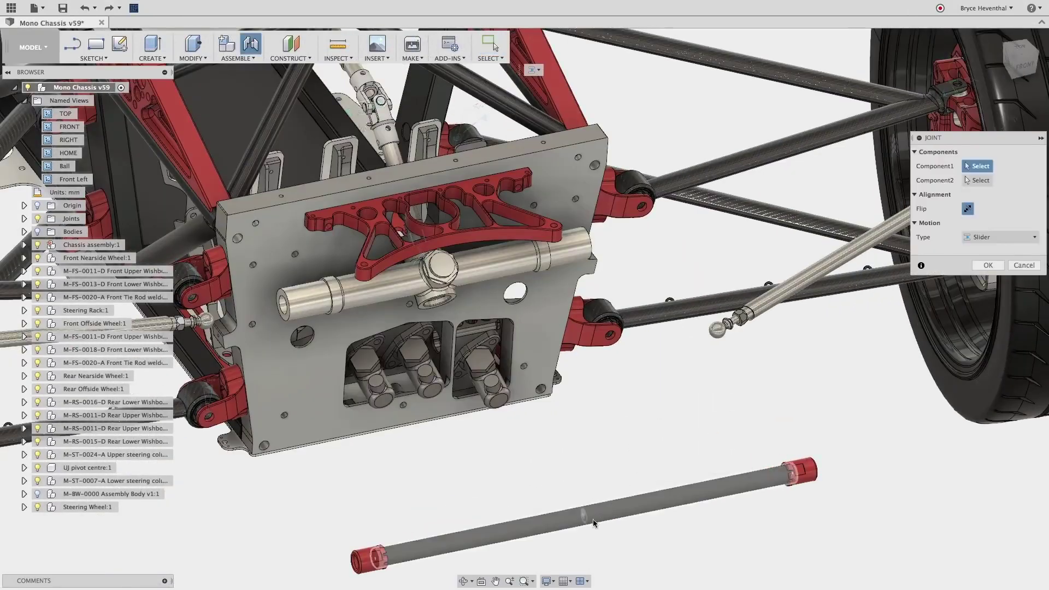
click(584, 516)
click(485, 264)
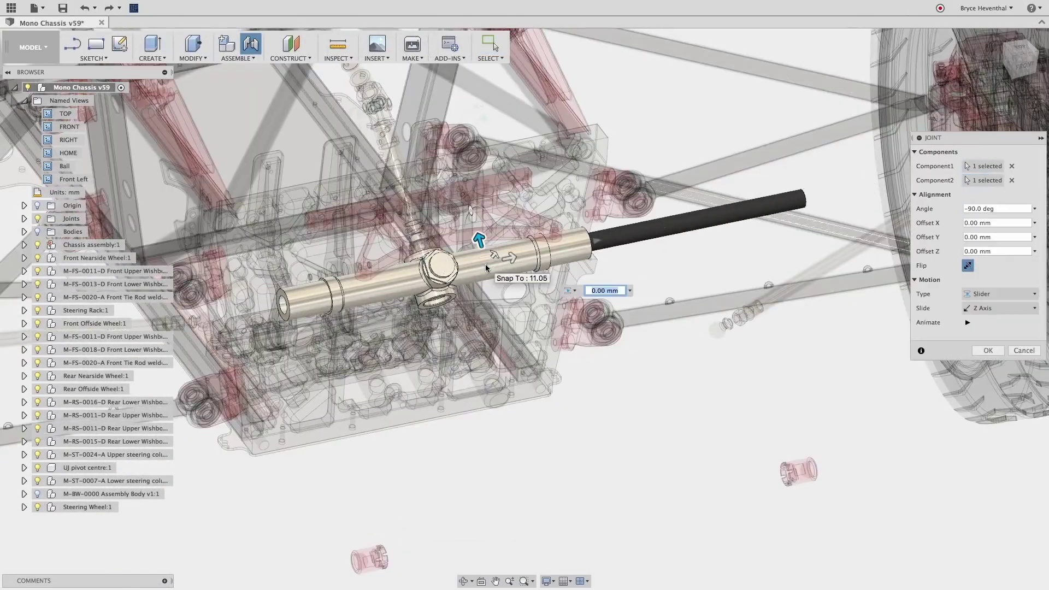
key(Return)
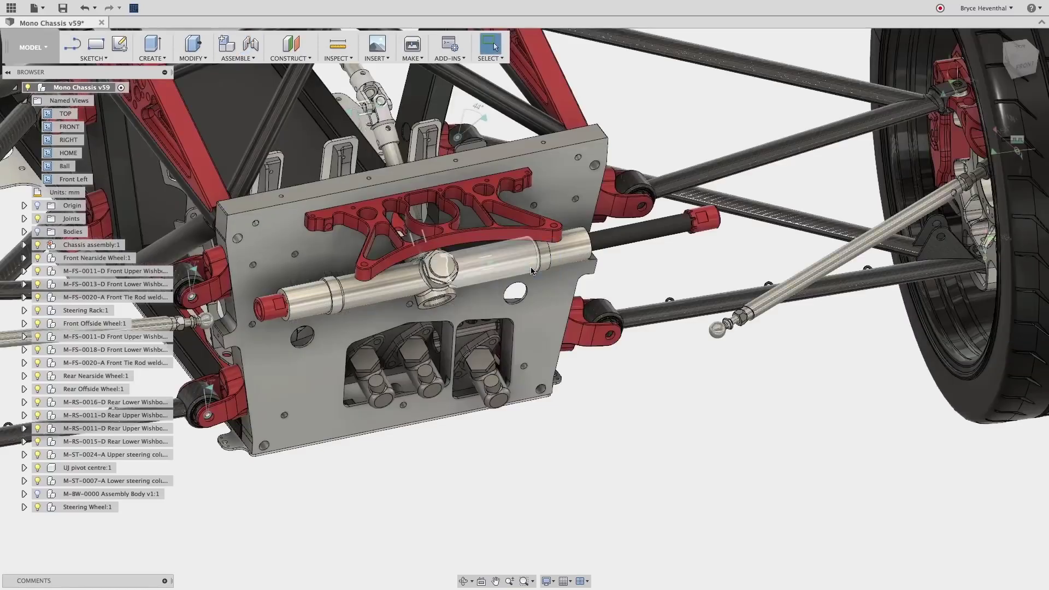
Ball-joint the tie rod to the rack end, then move the rack from the Front Left view to steer the wheel.
shift+middle_drag(531, 271, 519, 508)
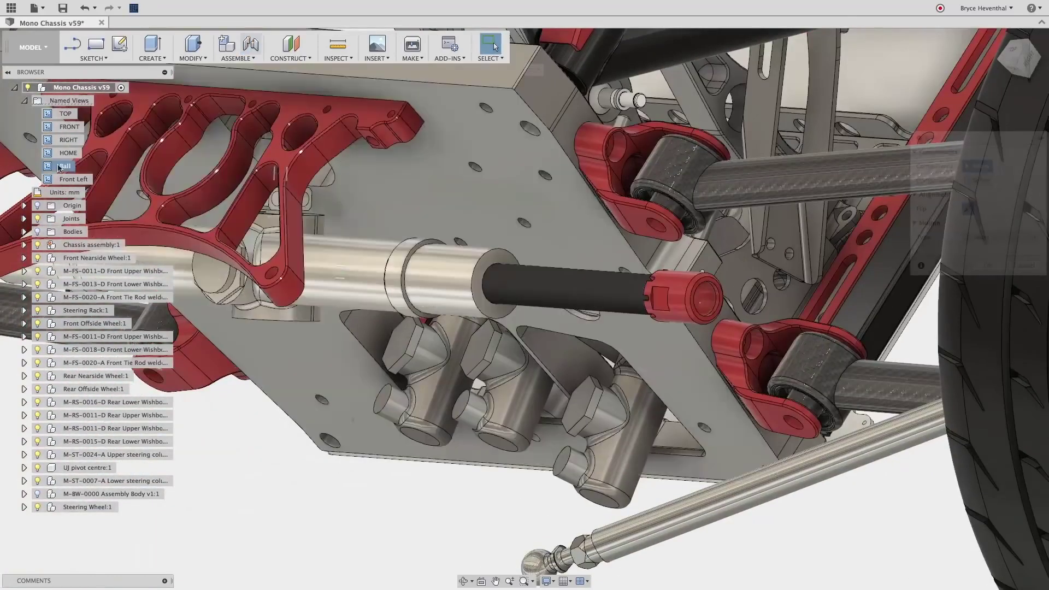
key(j)
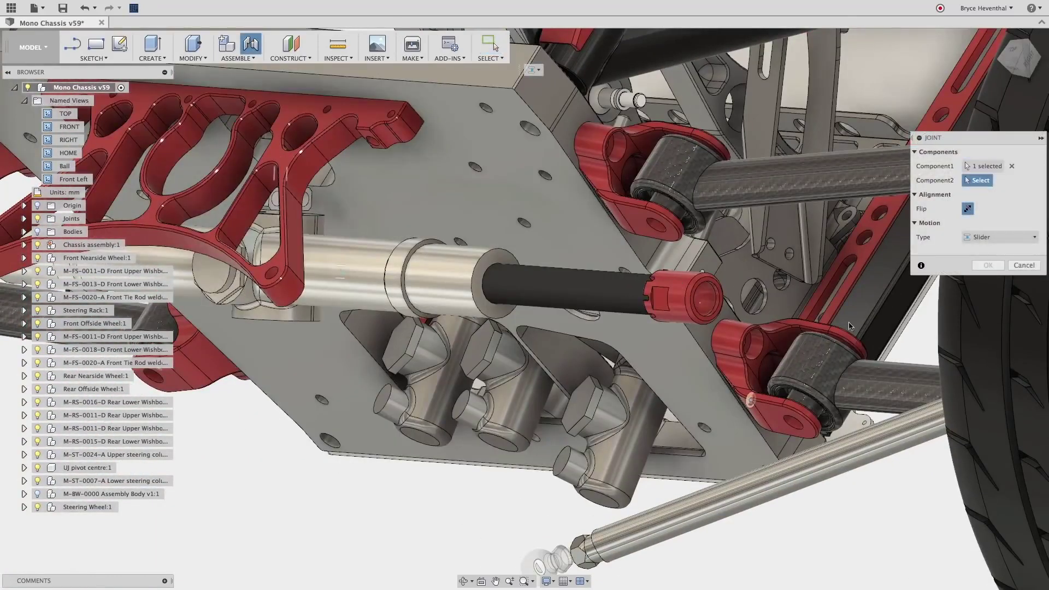
click(988, 238)
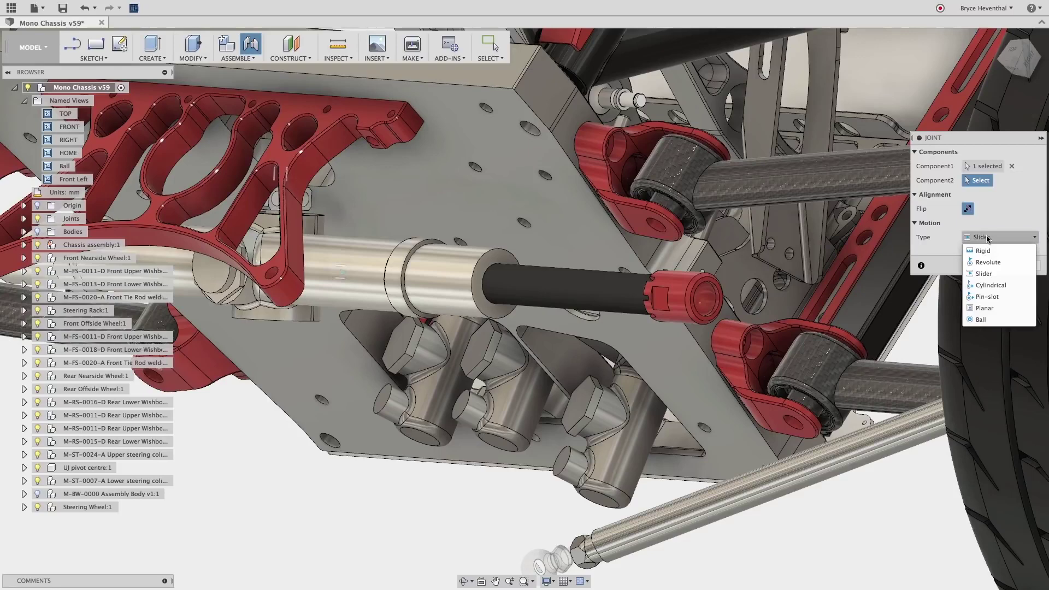
click(982, 320)
click(703, 302)
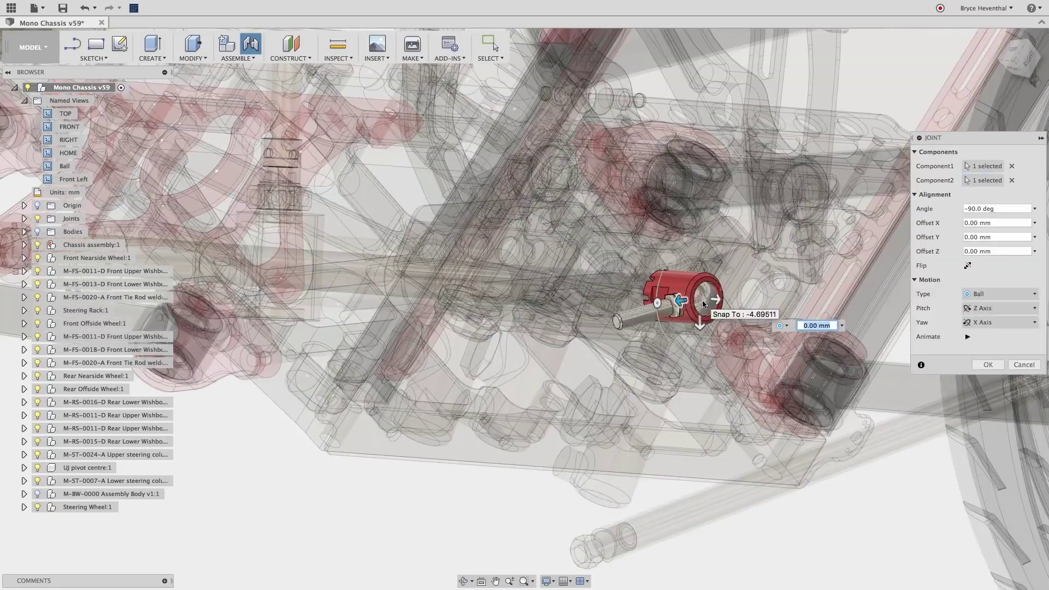
click(988, 364)
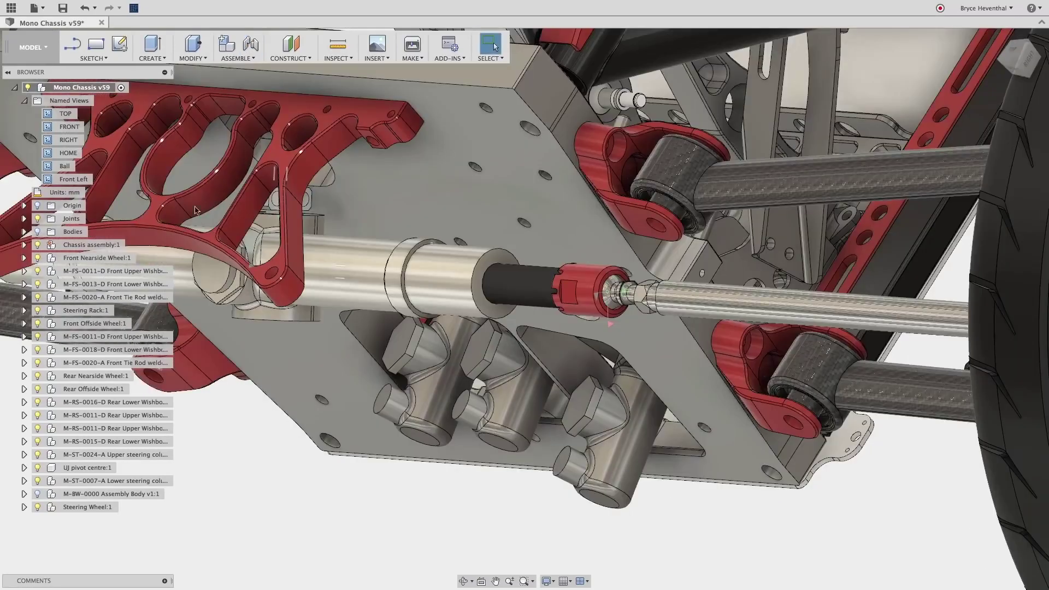
double_click(71, 180)
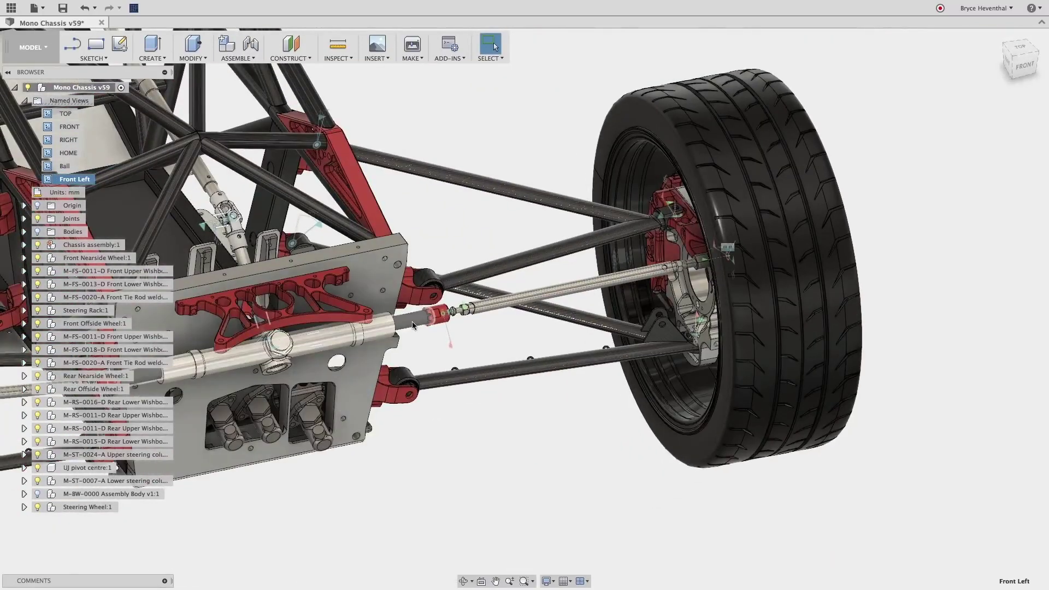
drag(427, 316, 420, 323)
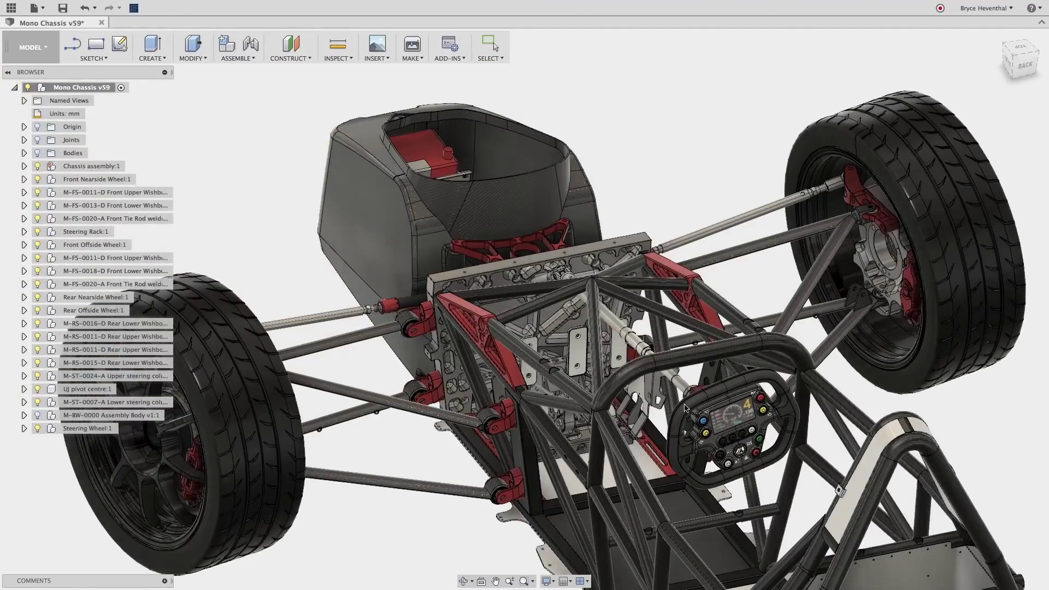
Rotate the steering wheel to a more level angle so the front wheels turn.
mouse_move(686, 407)
mouse_down()
mouse_move(736, 388)
mouse_move(692, 443)
mouse_move(744, 409)
mouse_move(681, 439)
mouse_move(744, 408)
mouse_move(721, 419)
mouse_up()
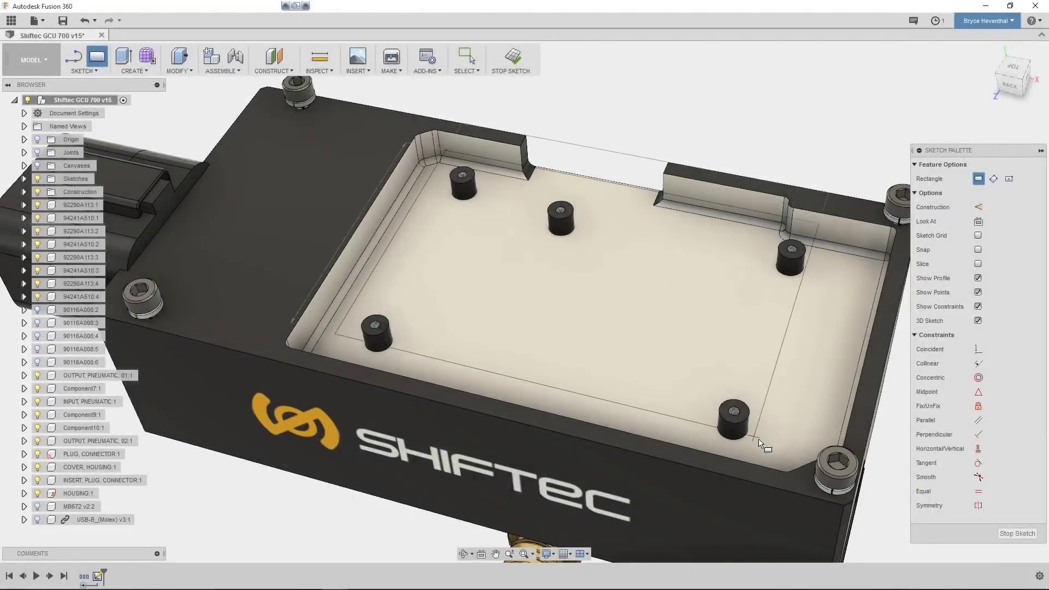
Draw a 200 × 130 mm rectangle inside the housing pocket.
text(200)
key(Tab)
text(130)
key(Return)
key(Escape)
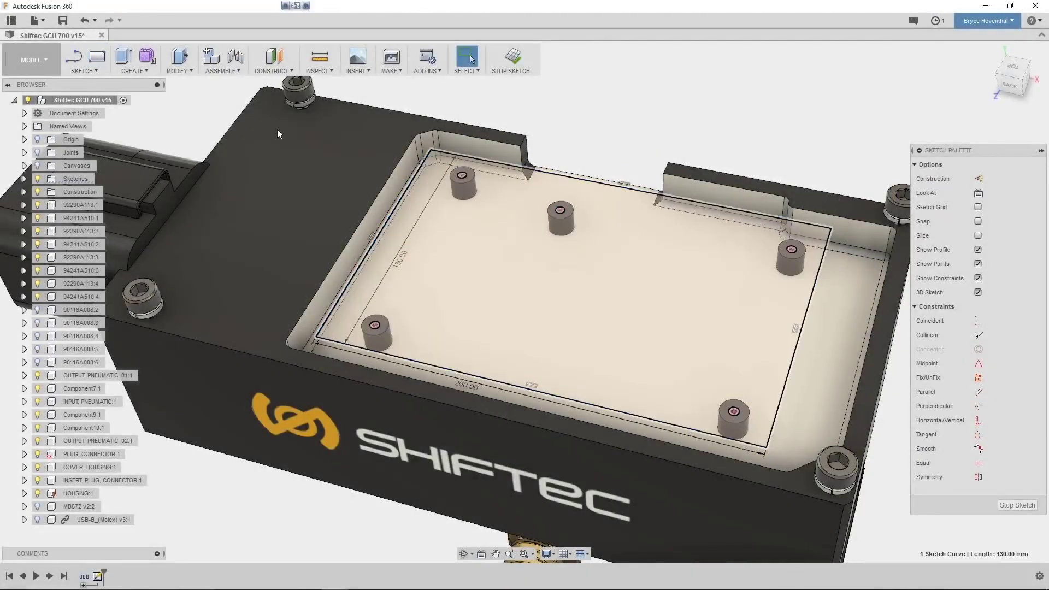
Create a PCB board from the rectangle profile.
click(133, 71)
click(143, 376)
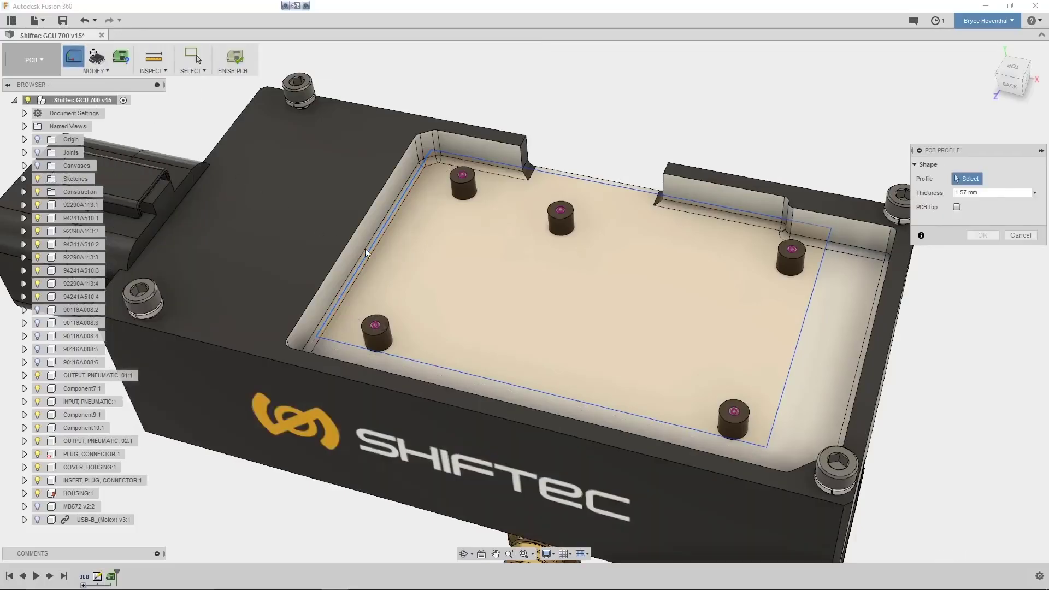
click(466, 283)
key(Return)
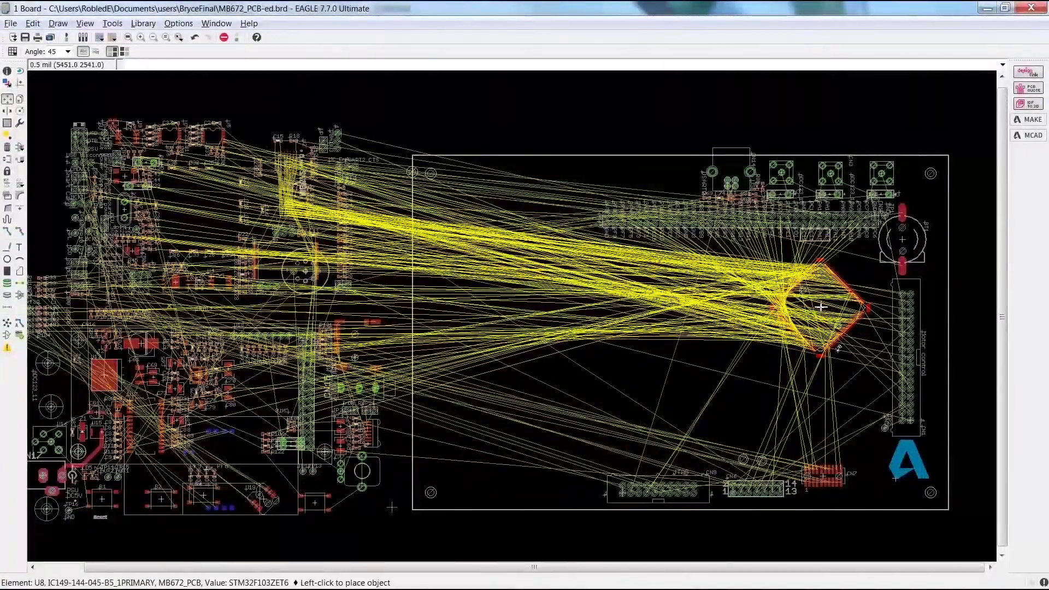
Place U8 near the board's right edge and U11 on the board, then rotate U12 to 90°.
click(820, 307)
click(305, 271)
click(601, 299)
click(439, 344)
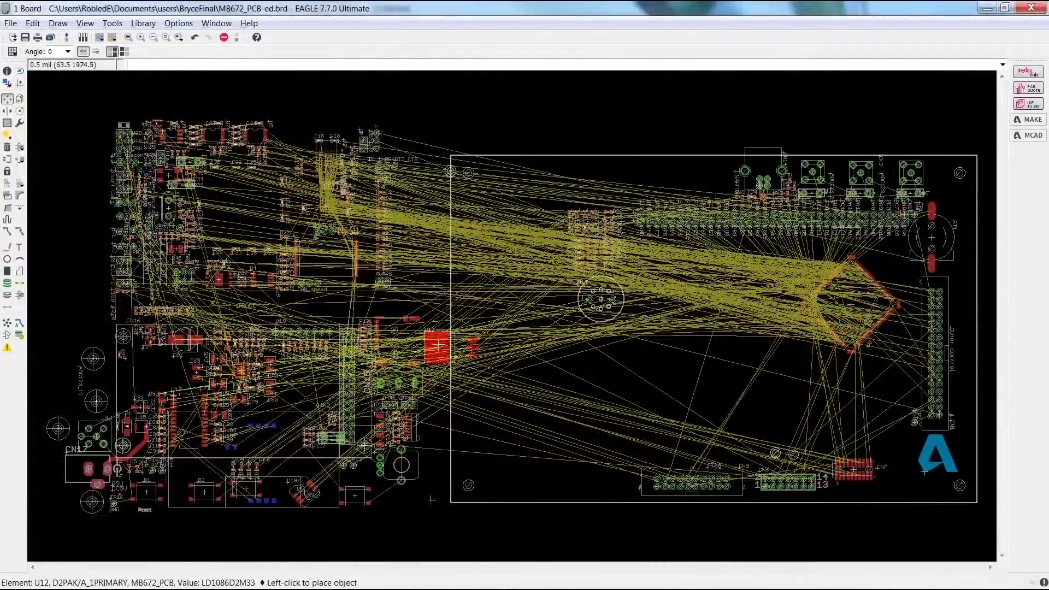
right_click(470, 224)
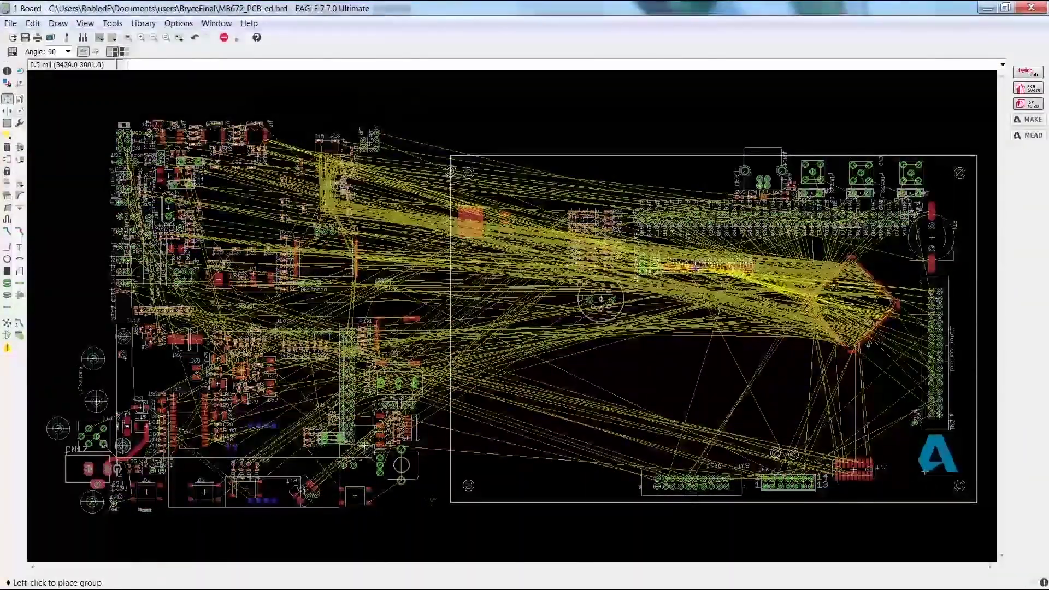